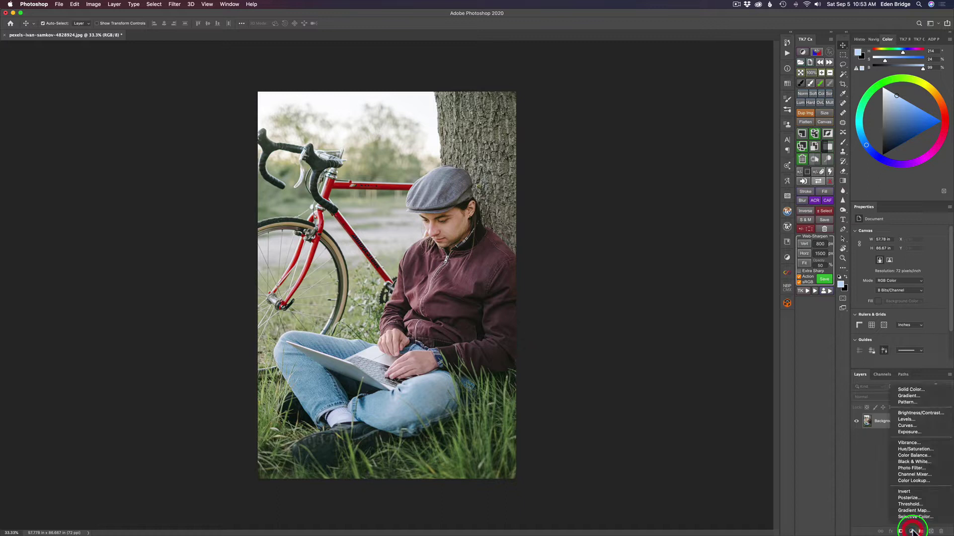
# Add a Color Lookup adjustment layer and preview the Crisp_Warm.look and filmstock_50.3dl LUTs on the photo.
pyautogui.click(912, 481)
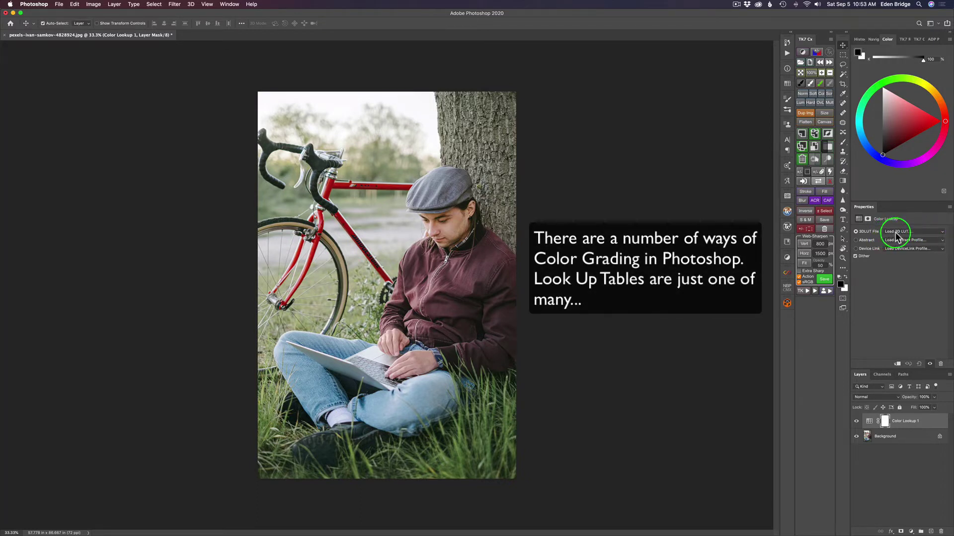
pyautogui.click(942, 235)
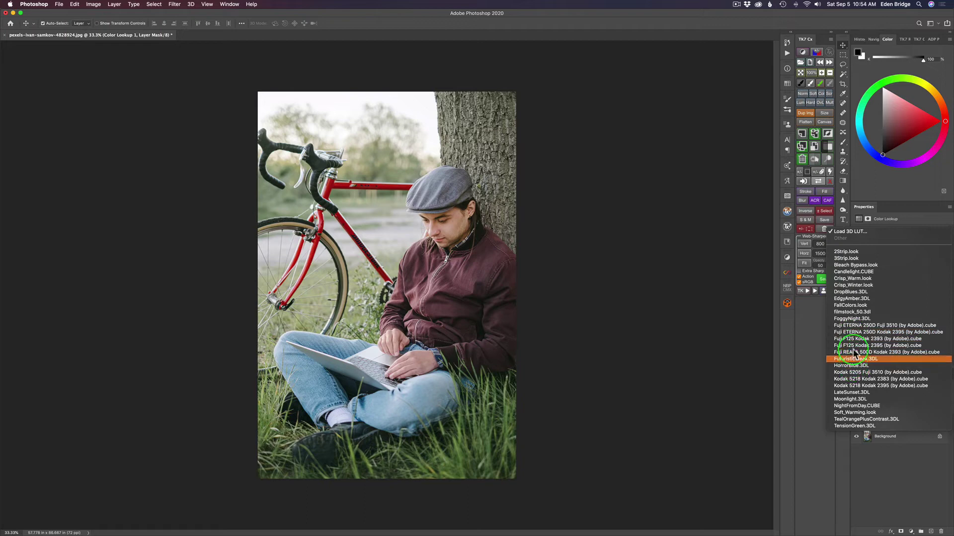
pyautogui.click(850, 279)
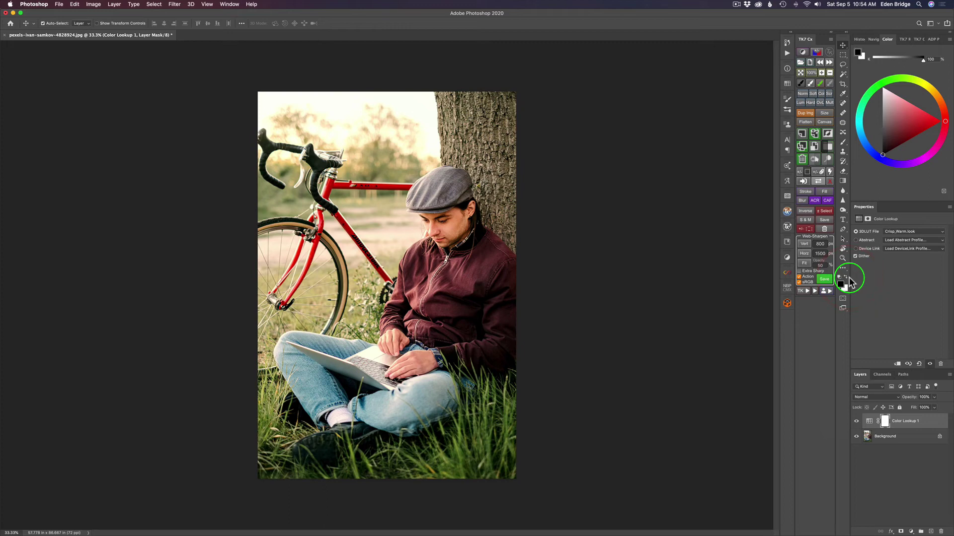
pyautogui.click(936, 231)
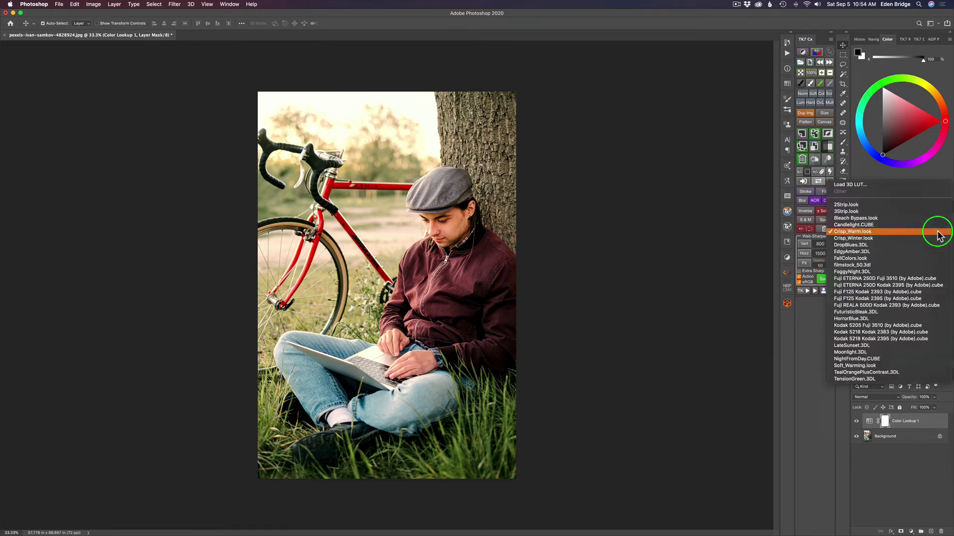
pyautogui.click(852, 267)
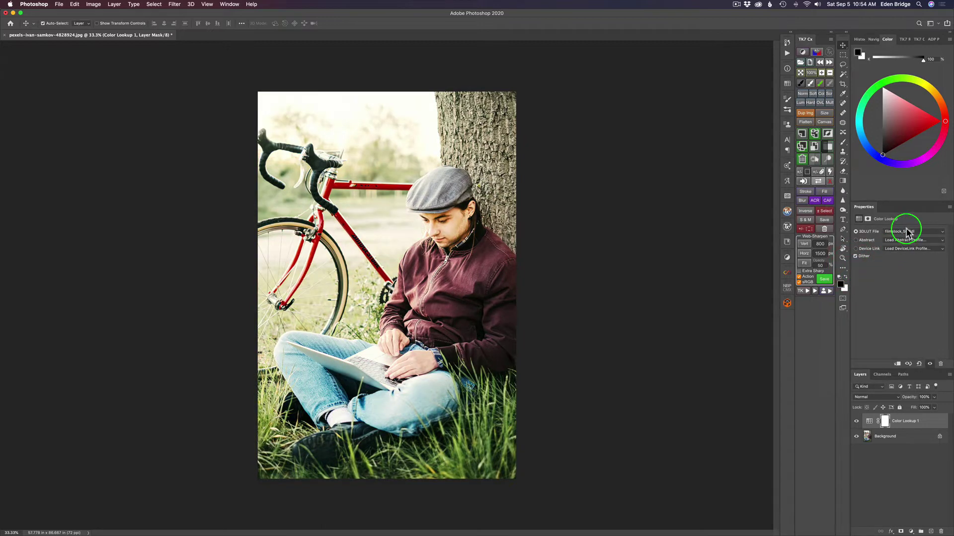
# Preview the HorrorBlue.3DL and Moonlight.3DL LUTs, and delete the Color Lookup layer.
pyautogui.click(907, 231)
pyautogui.click(862, 286)
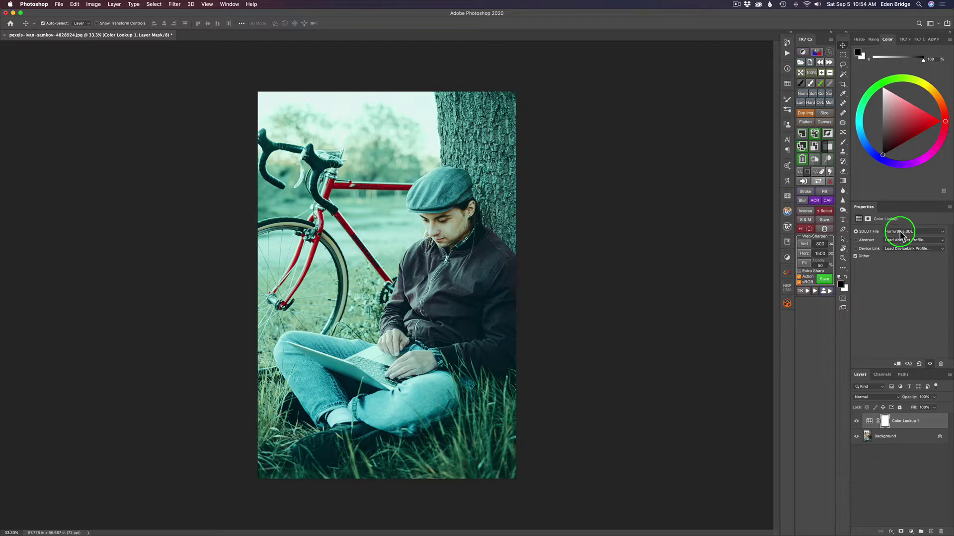
pyautogui.click(900, 232)
pyautogui.click(851, 266)
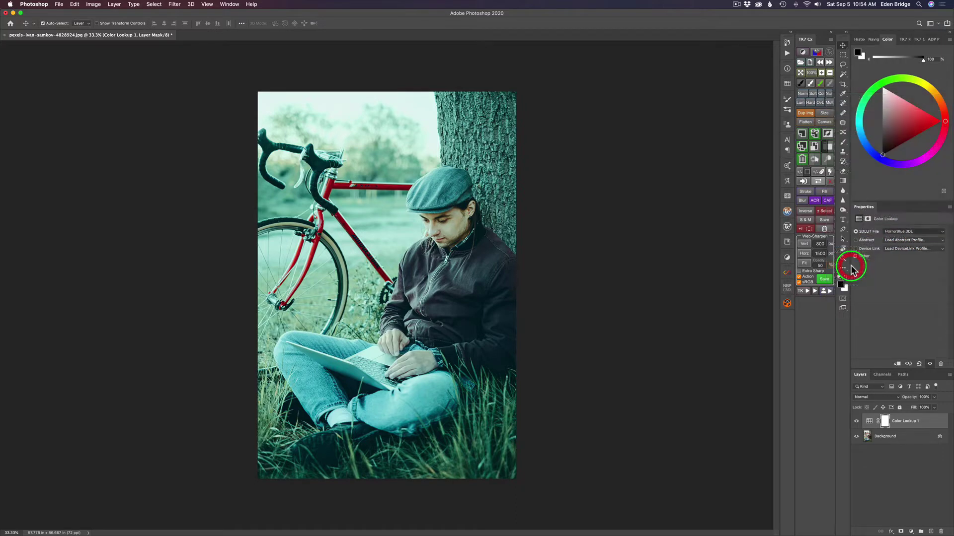
pyautogui.click(894, 231)
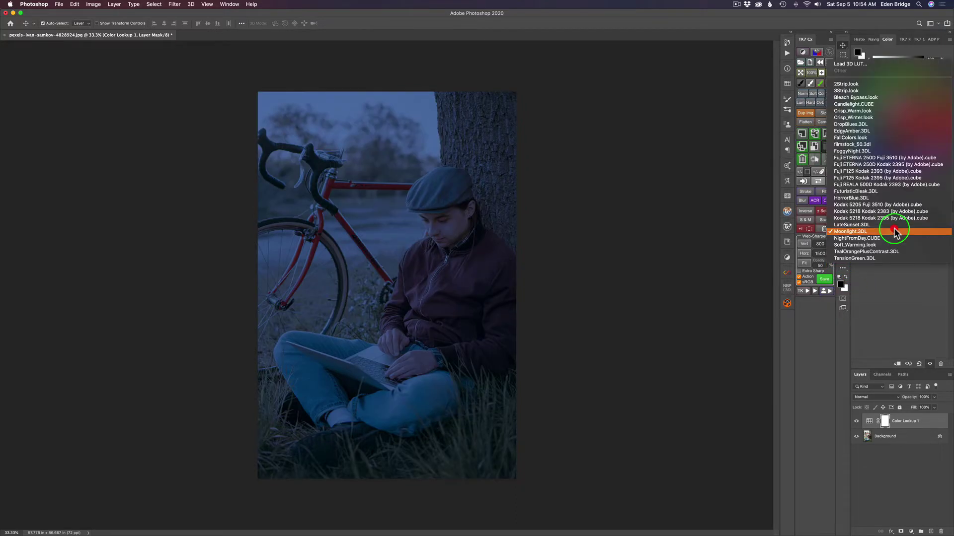
pyautogui.click(868, 421)
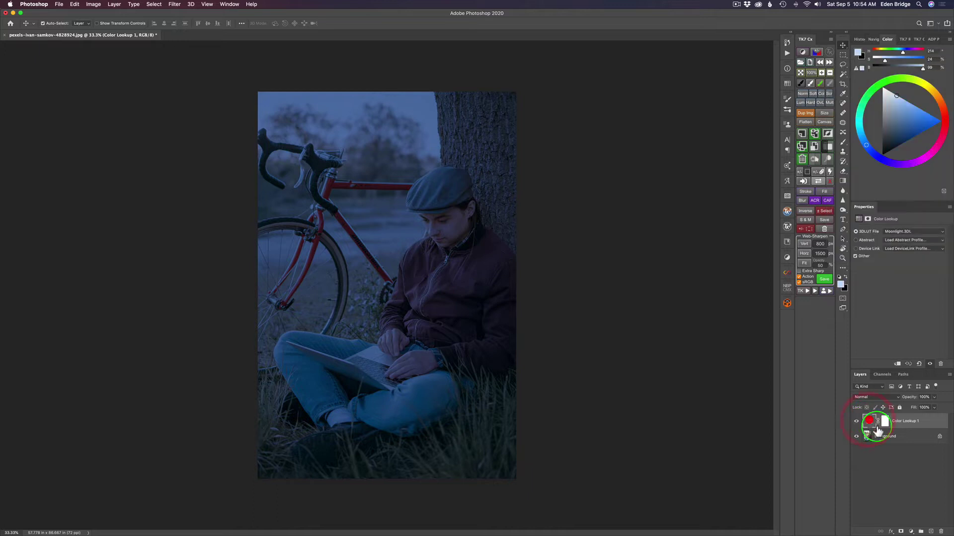
pyautogui.moveTo(878, 432); pyautogui.dragTo(940, 532)
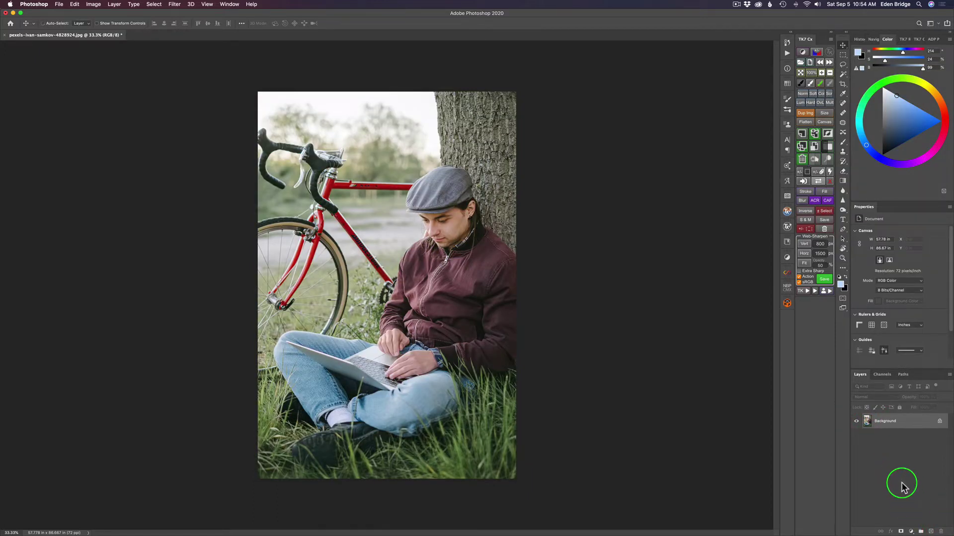
# Duplicate the Background layer and open the copy in the Luminar 4 plug-in.
pyautogui.press('super+j')
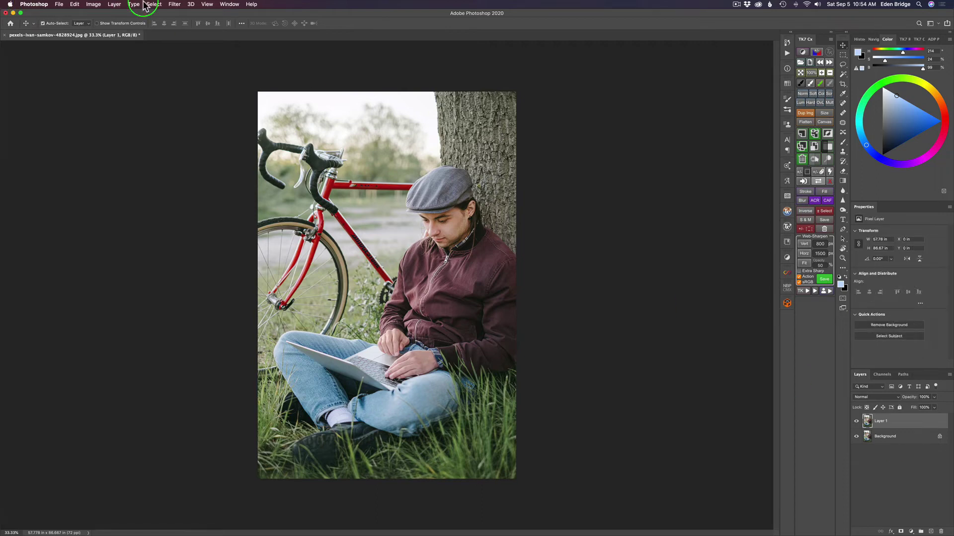
pyautogui.click(175, 5)
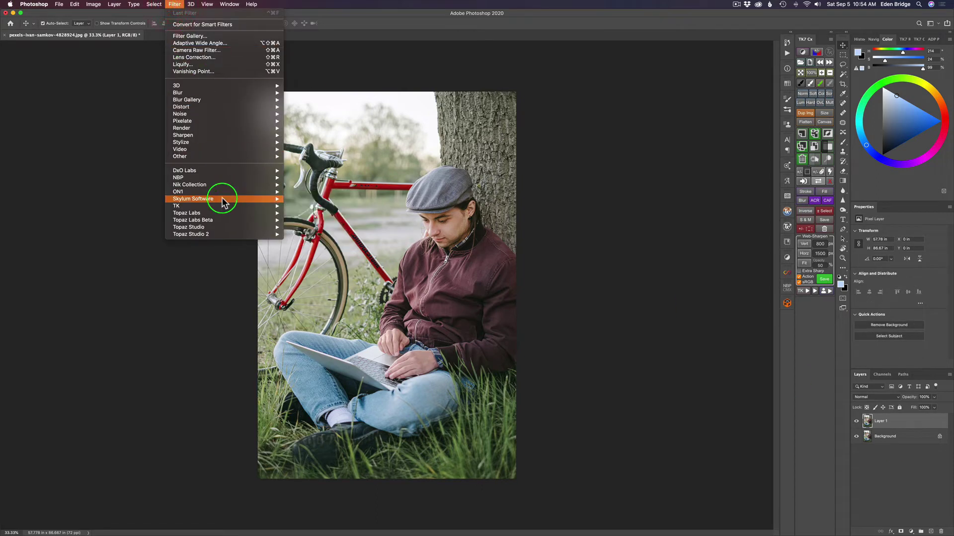
pyautogui.moveTo(224, 198)
pyautogui.click(305, 206)
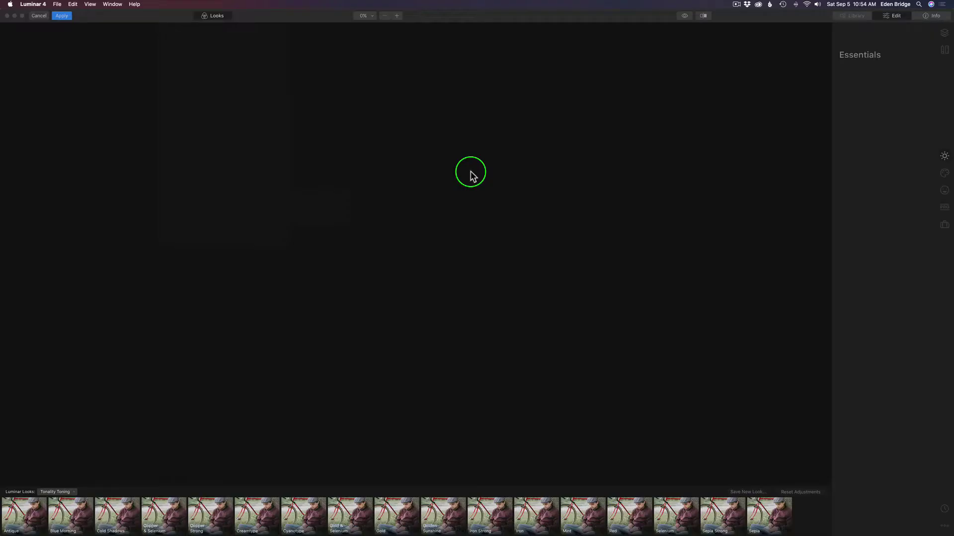
# Hide the Looks strip and choose the Color Punch Hot LUT in the creative Color Styles filter.
pyautogui.click(215, 15)
pyautogui.click(944, 179)
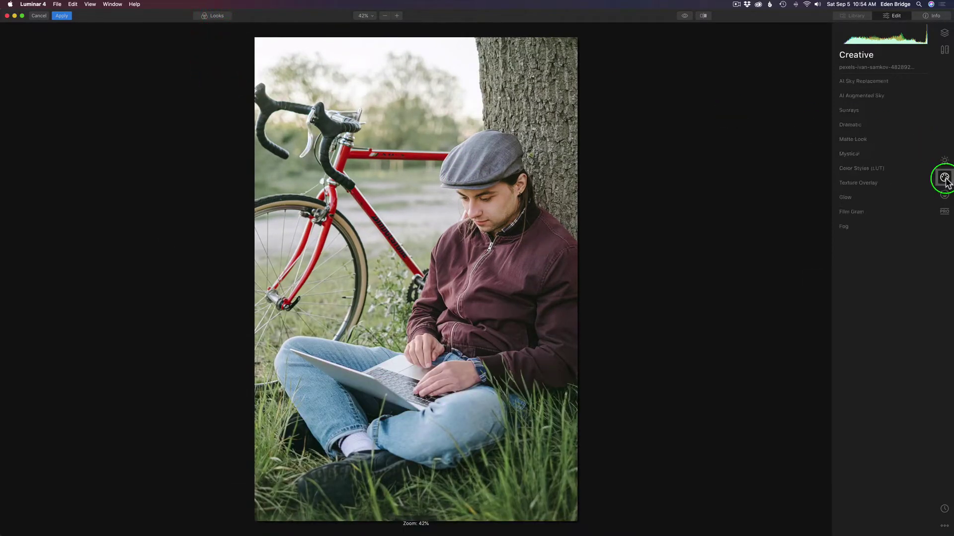
pyautogui.click(884, 168)
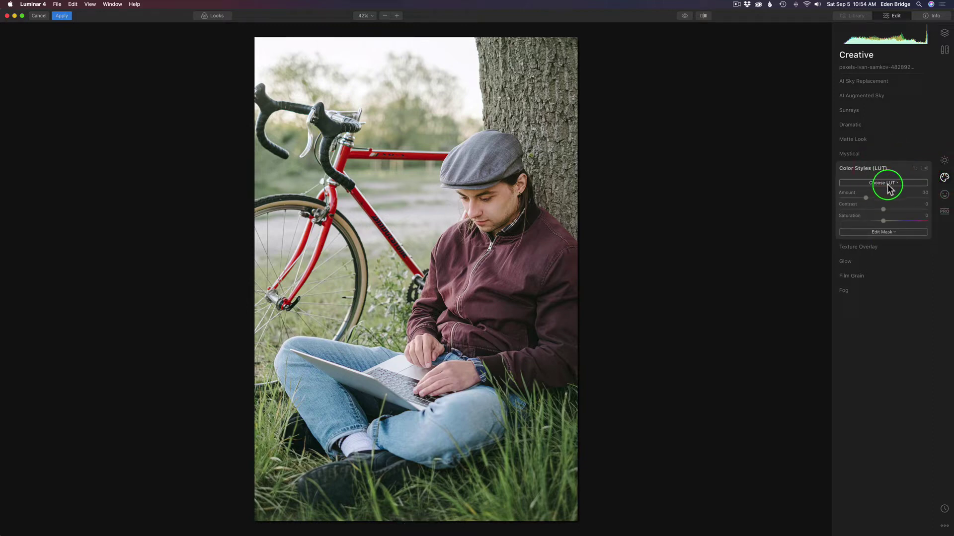
pyautogui.click(892, 185)
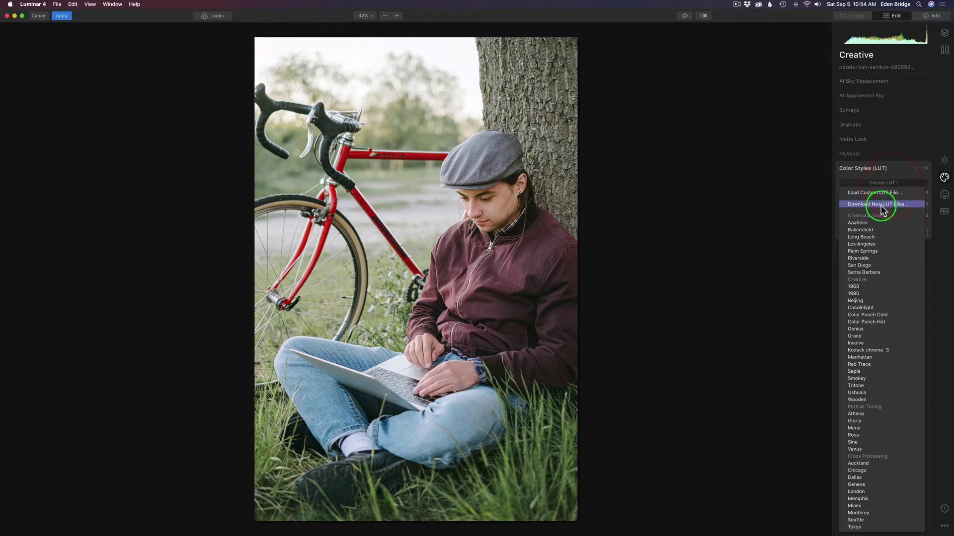
pyautogui.click(877, 224)
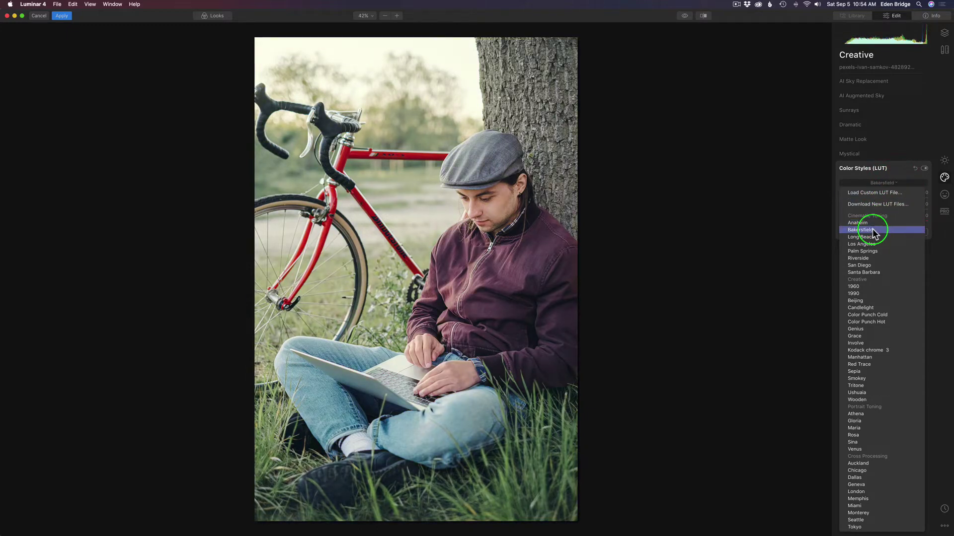
pyautogui.click(867, 245)
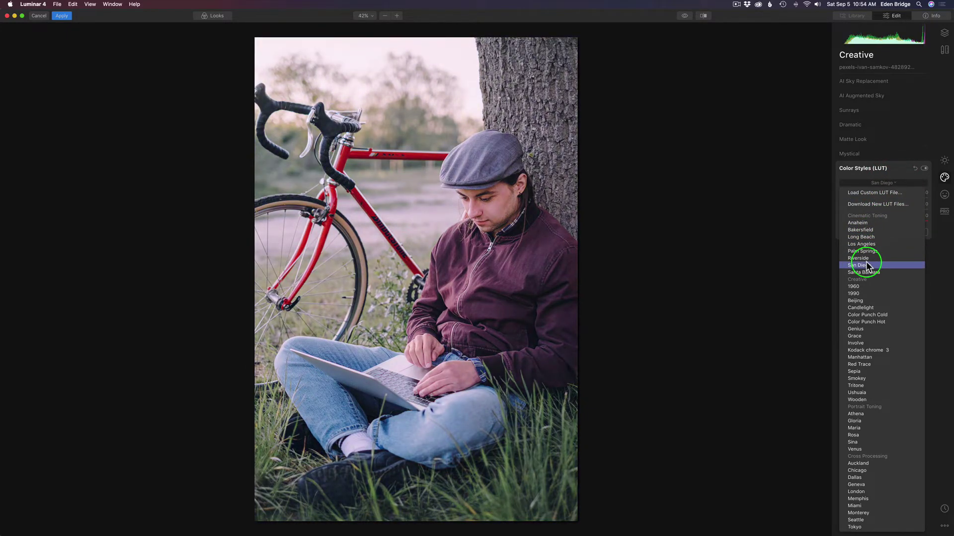
pyautogui.click(858, 323)
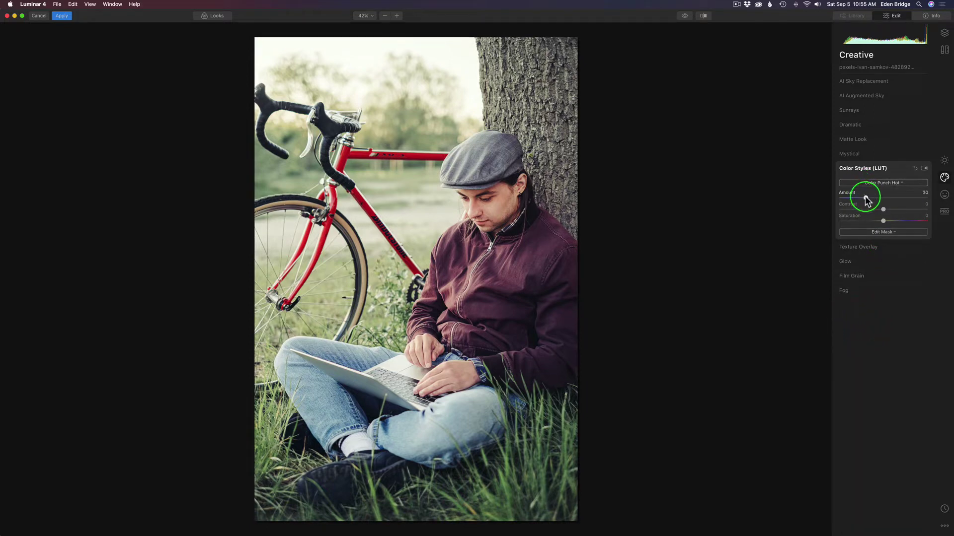
# Apply the LUT to the layer with Amount 48, Contrast -49 and Saturation 18, and compare the result with the original.
pyautogui.moveTo(864, 197); pyautogui.dragTo(891, 222)
pyautogui.click(883, 209)
pyautogui.click(893, 224)
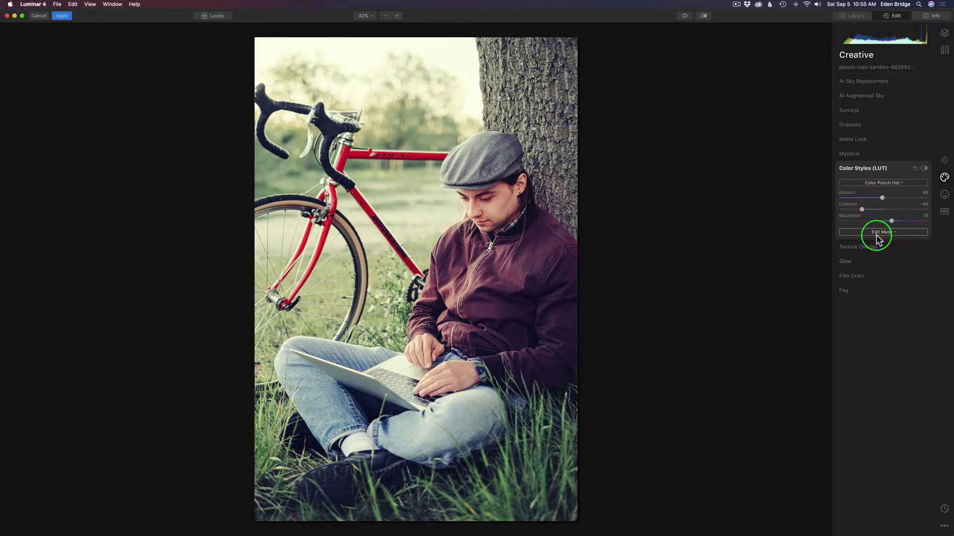
pyautogui.click(61, 16)
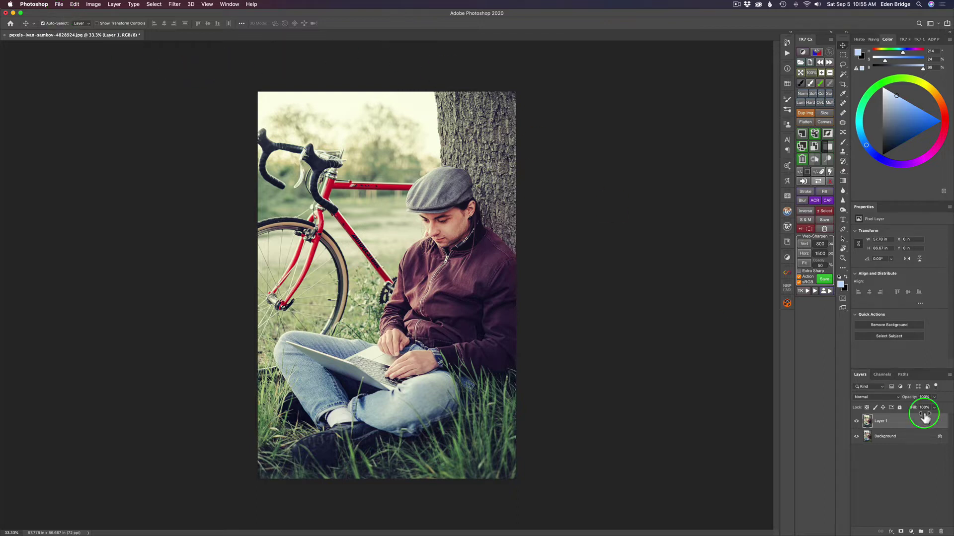
pyautogui.click(856, 422)
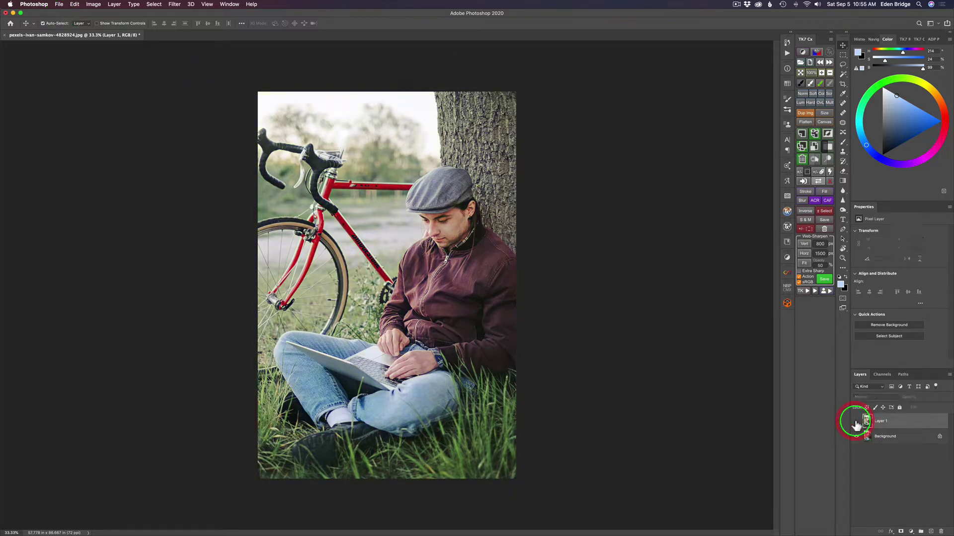
pyautogui.click(857, 422)
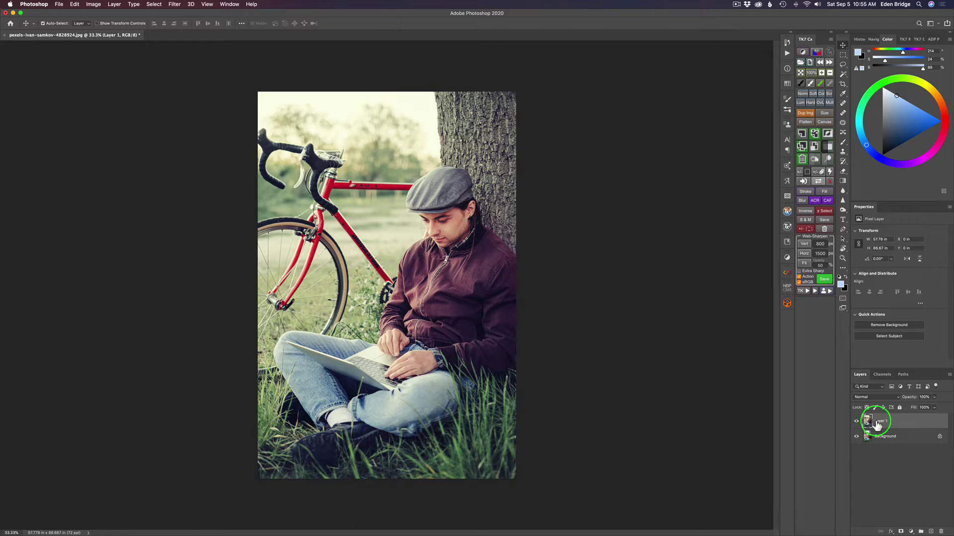
# Duplicate the Background layer and move the copy above the Luminar-graded layer.
pyautogui.click(884, 436)
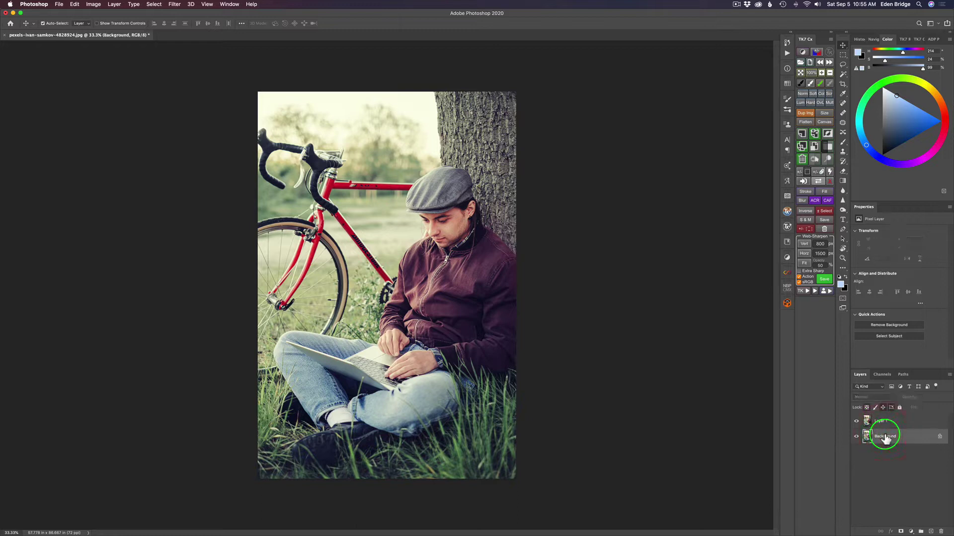
pyautogui.press('super+j')
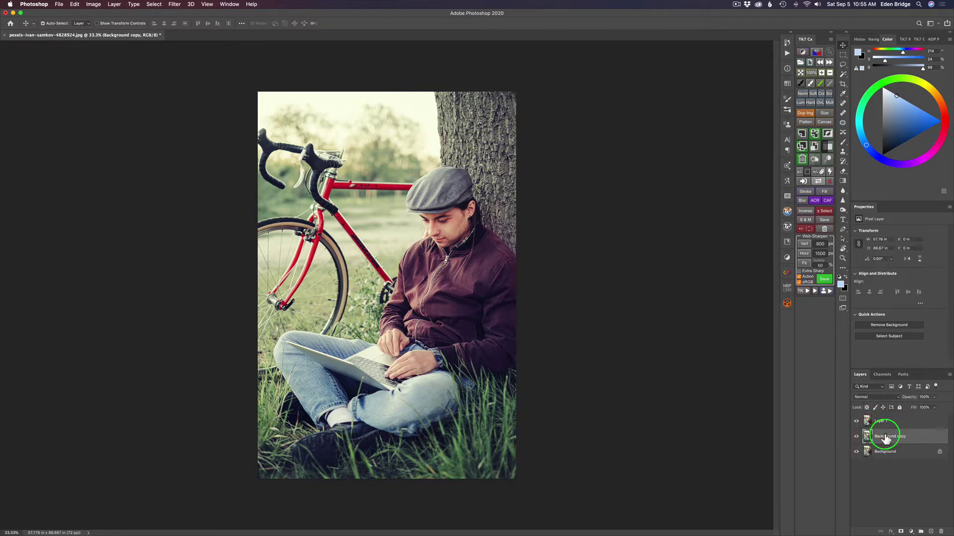
pyautogui.moveTo(886, 440)
pyautogui.mouseDown()
pyautogui.moveTo(867, 437)
pyautogui.moveTo(866, 416)
pyautogui.mouseUp()
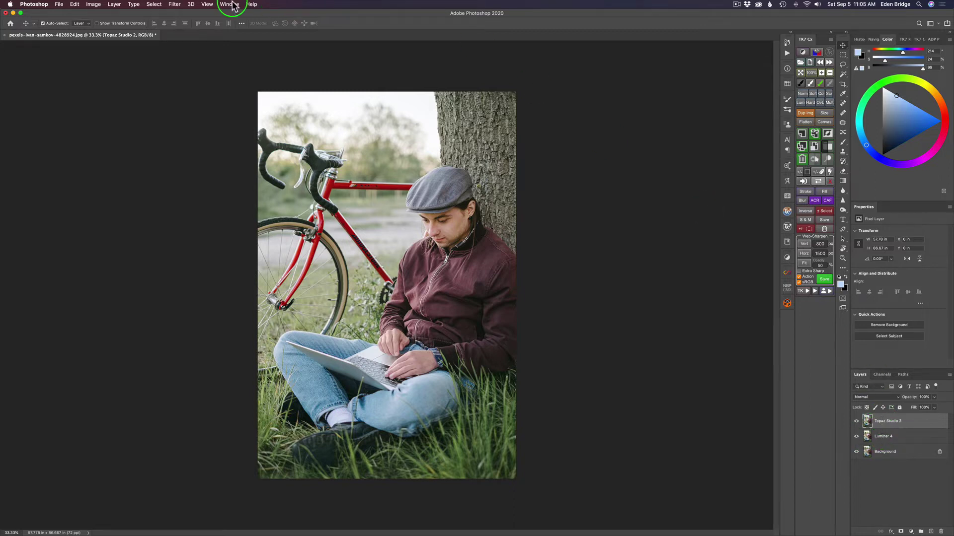
# Open the Topaz Studio 2 layer in the Topaz Studio 2 plug-in and add a Dual Tone filter.
pyautogui.click(175, 5)
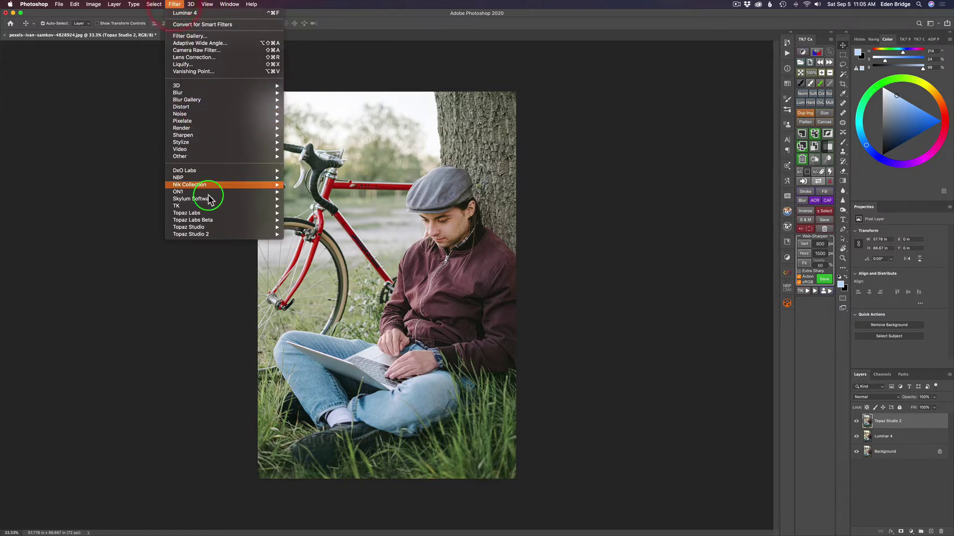
pyautogui.moveTo(216, 214)
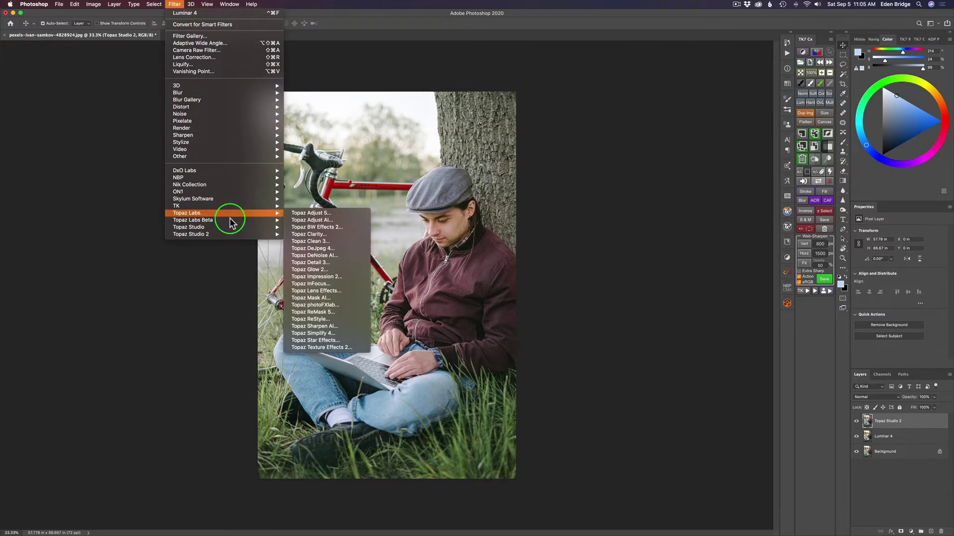
pyautogui.moveTo(251, 234)
pyautogui.click(297, 236)
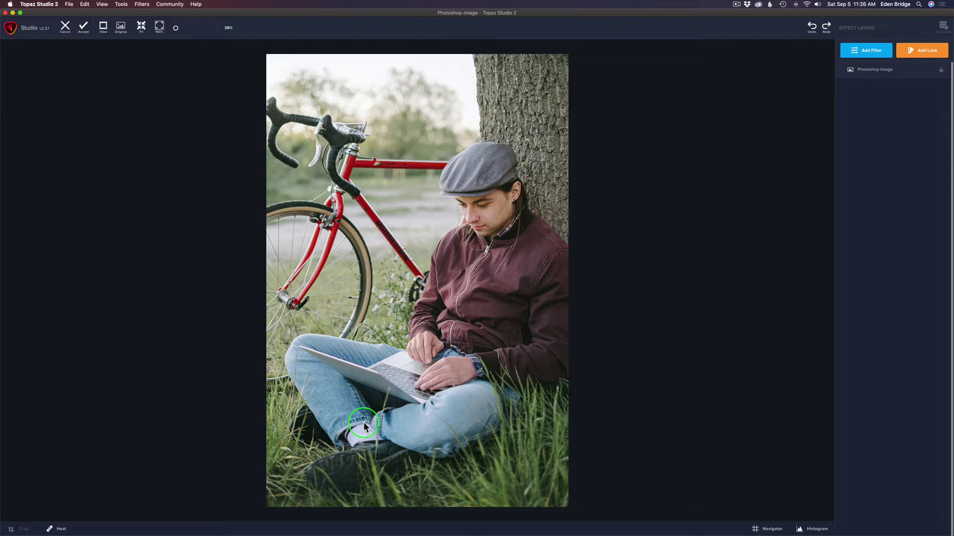
pyautogui.click(877, 52)
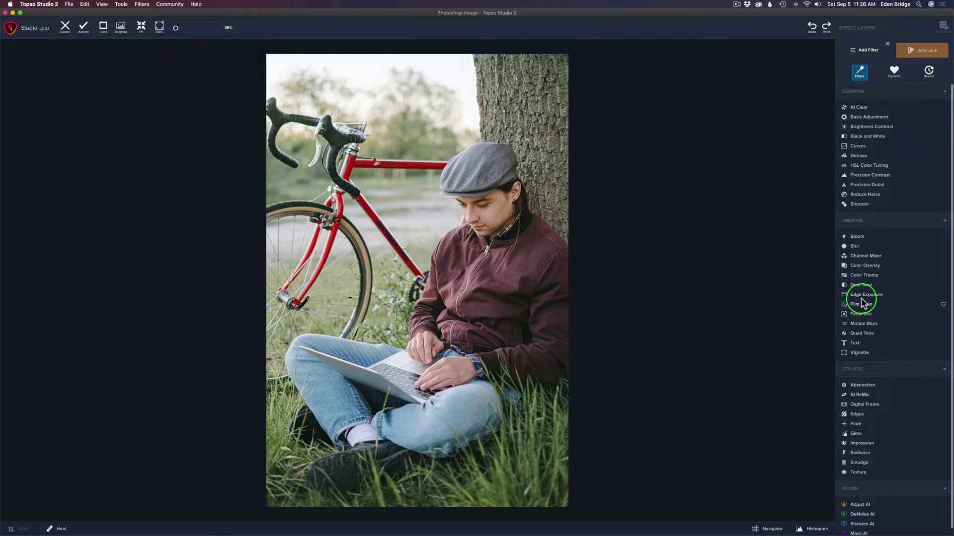
pyautogui.click(861, 285)
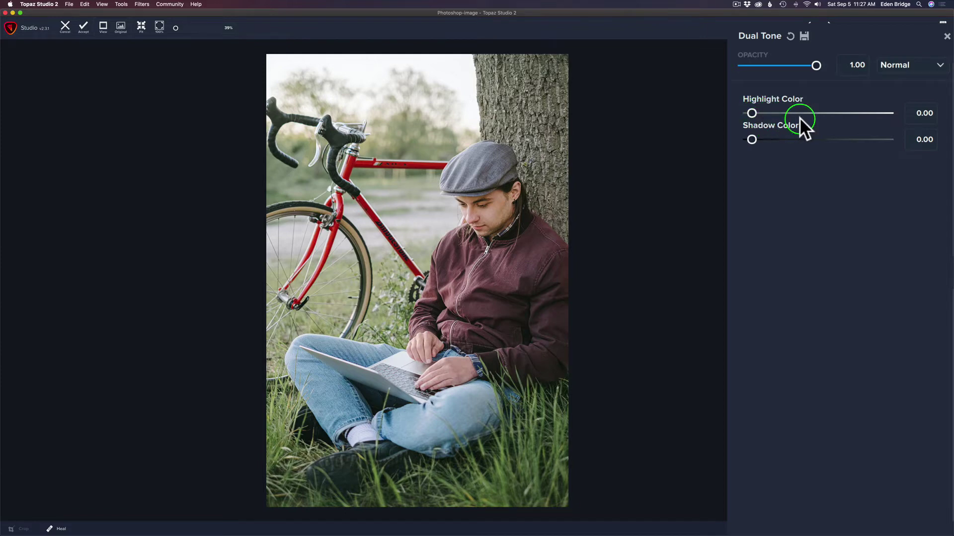
# Set the Dual Tone filter's Highlight Hue to 0.89 and its Highlight Color to 0.40.
pyautogui.moveTo(752, 112); pyautogui.dragTo(884, 118)
pyautogui.moveTo(847, 117); pyautogui.dragTo(829, 116)
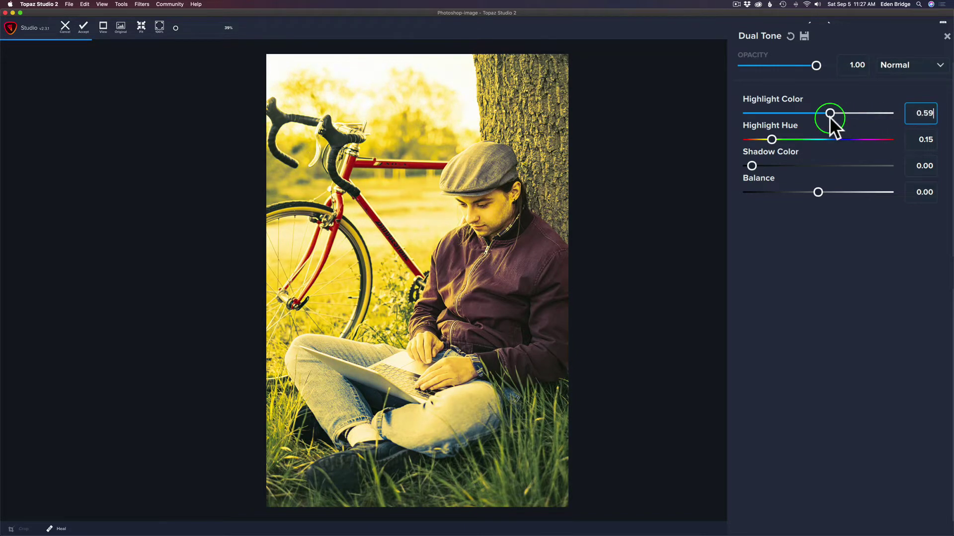
pyautogui.moveTo(772, 139); pyautogui.dragTo(772, 138)
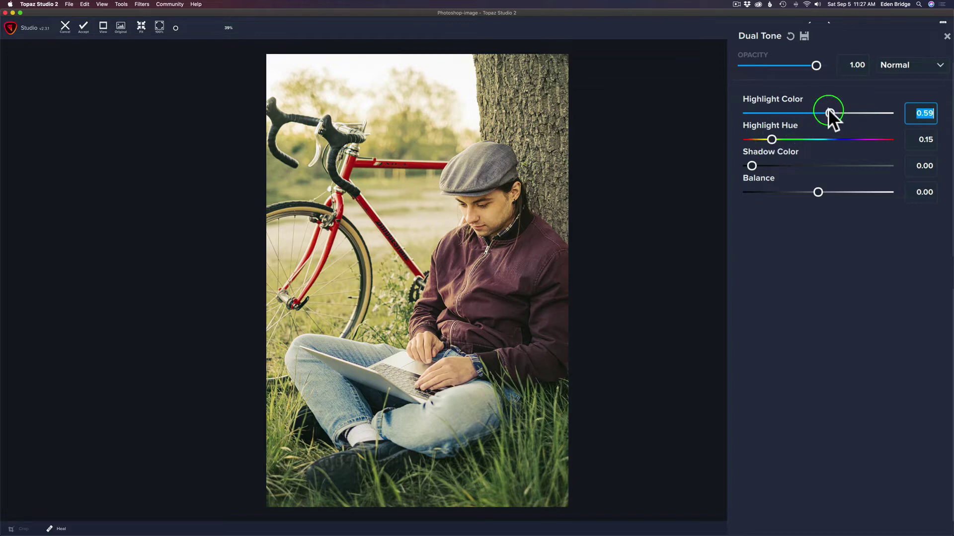
pyautogui.moveTo(830, 113)
pyautogui.mouseDown()
pyautogui.moveTo(851, 112)
pyautogui.moveTo(808, 113)
pyautogui.moveTo(824, 113)
pyautogui.mouseUp()
pyautogui.moveTo(771, 138); pyautogui.dragTo(743, 139)
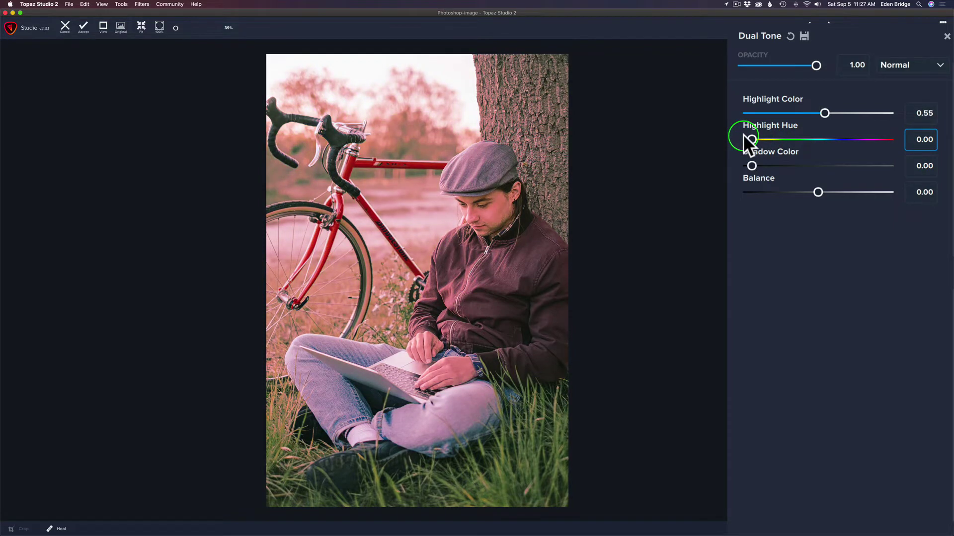
pyautogui.moveTo(749, 137); pyautogui.dragTo(869, 139)
pyautogui.click(869, 139)
pyautogui.moveTo(822, 111)
pyautogui.mouseDown()
pyautogui.moveTo(794, 109)
pyautogui.moveTo(803, 112)
pyautogui.mouseUp()
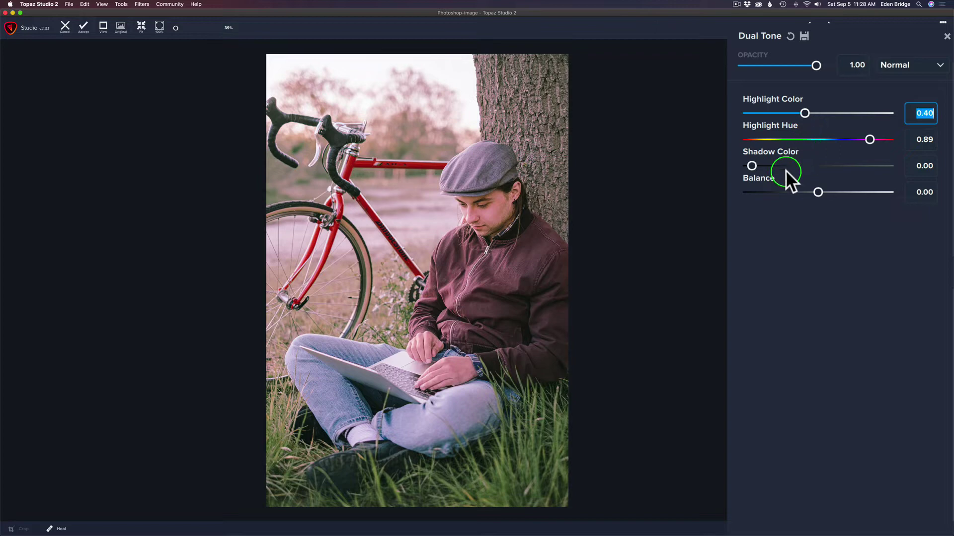
# Set the Dual Tone filter's Shadow Color to 0.46 and Shadow Hue to 0.02, and compare the image with the original.
pyautogui.moveTo(751, 165); pyautogui.dragTo(785, 165)
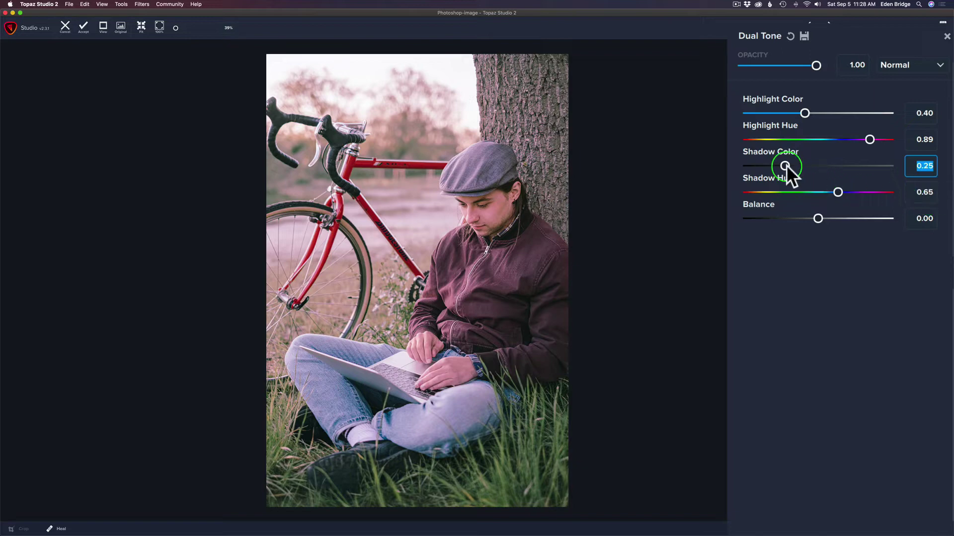
pyautogui.moveTo(785, 165)
pyautogui.mouseDown()
pyautogui.moveTo(827, 166)
pyautogui.moveTo(804, 166)
pyautogui.mouseUp()
pyautogui.moveTo(836, 192); pyautogui.dragTo(745, 187)
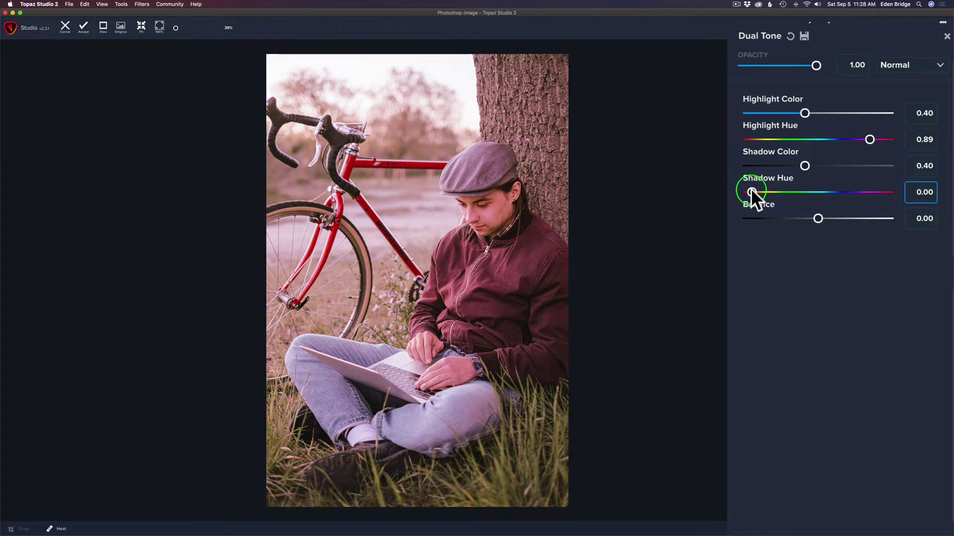
pyautogui.moveTo(750, 189); pyautogui.dragTo(753, 189)
pyautogui.click(807, 165)
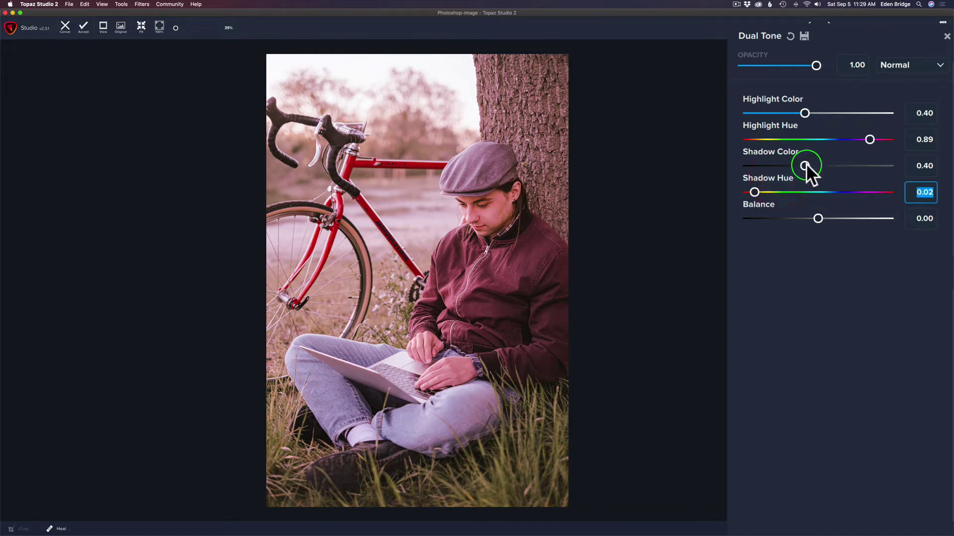
pyautogui.moveTo(805, 165)
pyautogui.mouseDown()
pyautogui.moveTo(847, 165)
pyautogui.moveTo(812, 164)
pyautogui.mouseUp()
pyautogui.click(726, 255)
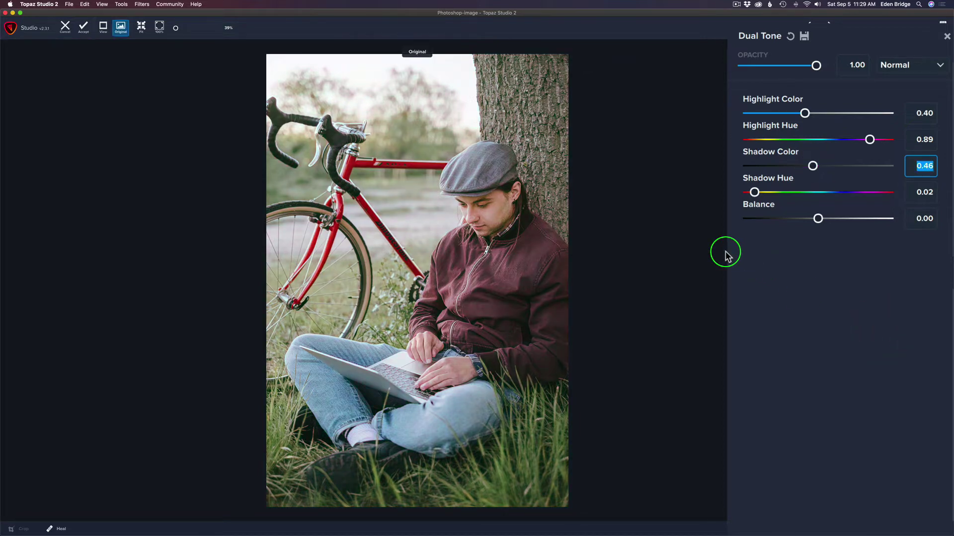
pyautogui.click(726, 256)
pyautogui.click(725, 256)
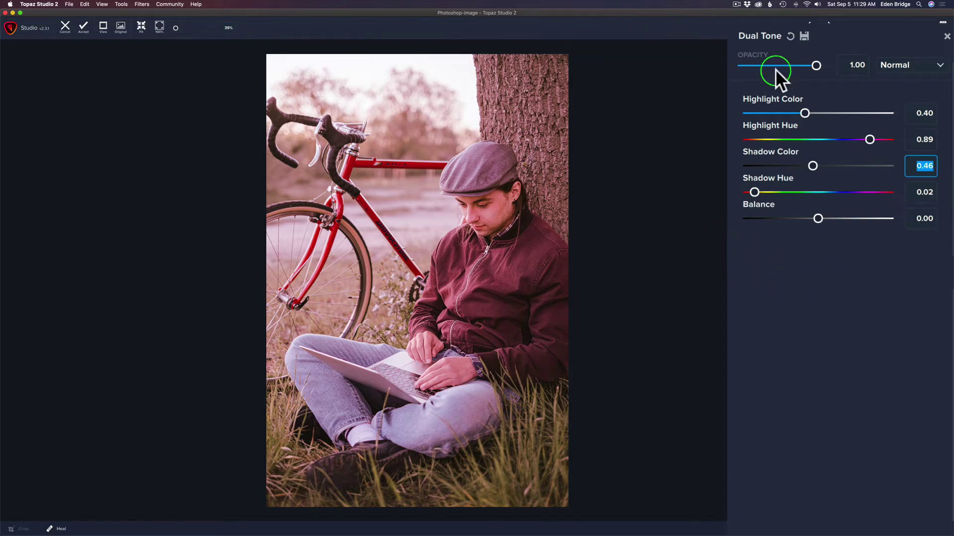
# Try Dual Tone opacities of 0.44 and 0.68 against the original, and return the opacity to 1.00.
pyautogui.moveTo(815, 62); pyautogui.dragTo(777, 62)
pyautogui.click(715, 258)
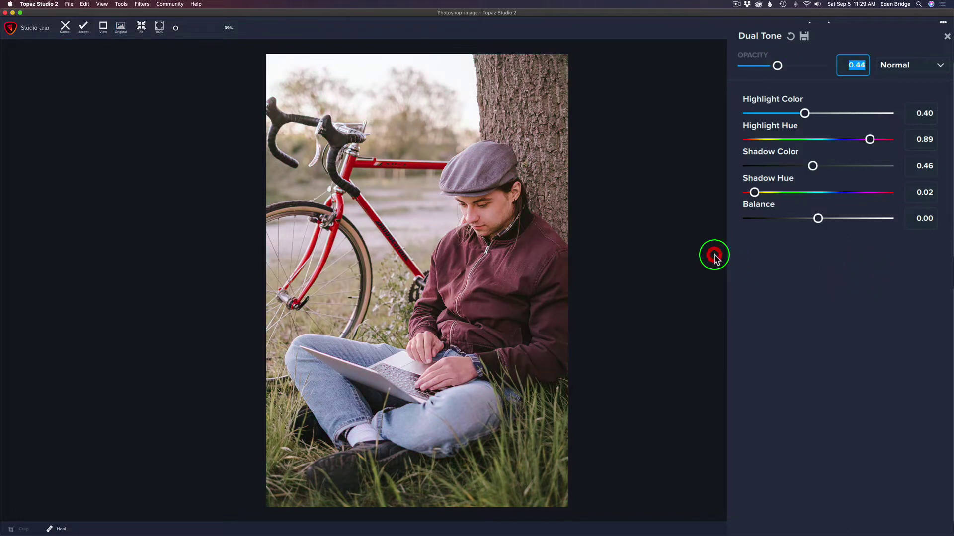
pyautogui.click(715, 258)
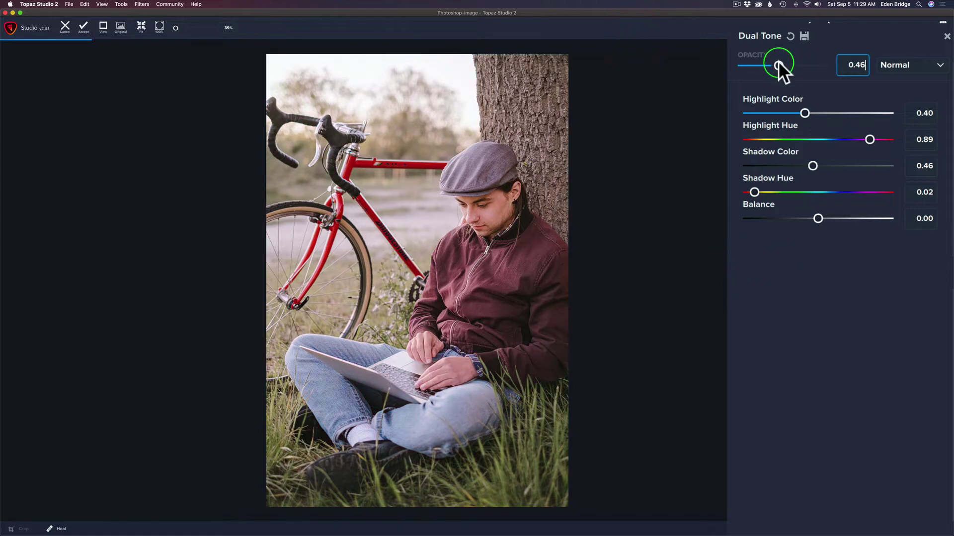
pyautogui.moveTo(778, 62); pyautogui.dragTo(793, 62)
pyautogui.click(769, 269)
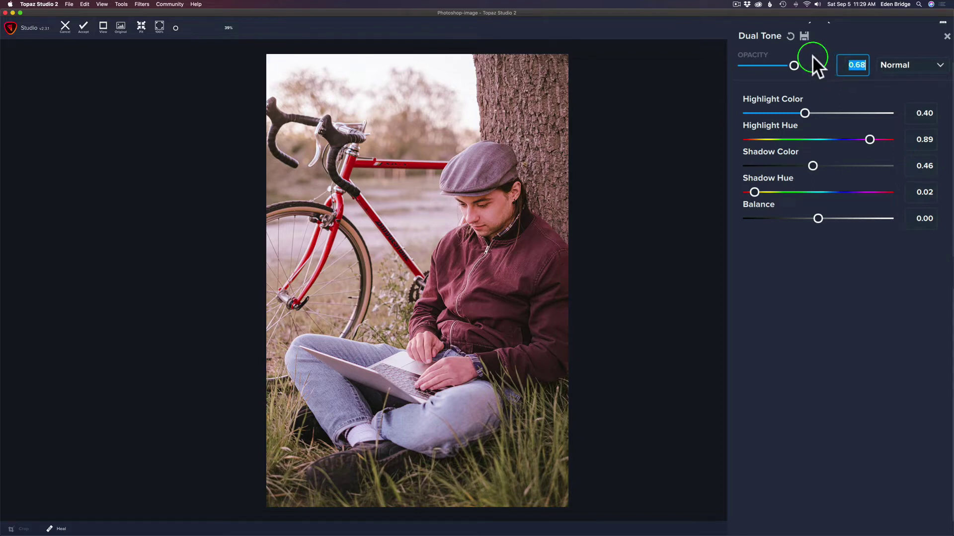
pyautogui.moveTo(795, 64); pyautogui.dragTo(832, 65)
# Test the Dual Tone filter's Balance in both directions and settle it at 0.22.
pyautogui.moveTo(816, 217)
pyautogui.mouseDown()
pyautogui.moveTo(887, 219)
pyautogui.moveTo(748, 219)
pyautogui.moveTo(871, 219)
pyautogui.moveTo(762, 219)
pyautogui.moveTo(818, 220)
pyautogui.moveTo(803, 219)
pyautogui.mouseUp()
pyautogui.click(828, 358)
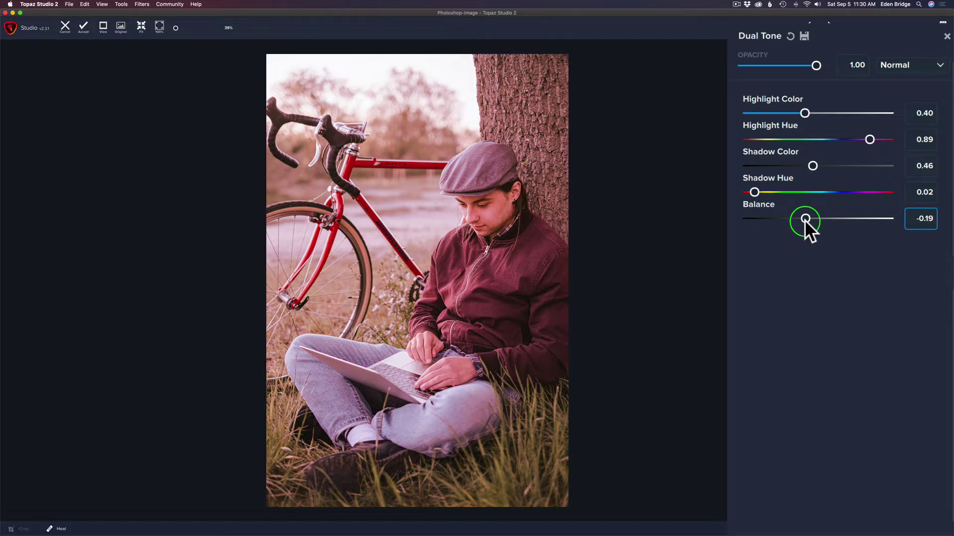
pyautogui.moveTo(803, 219); pyautogui.dragTo(838, 221)
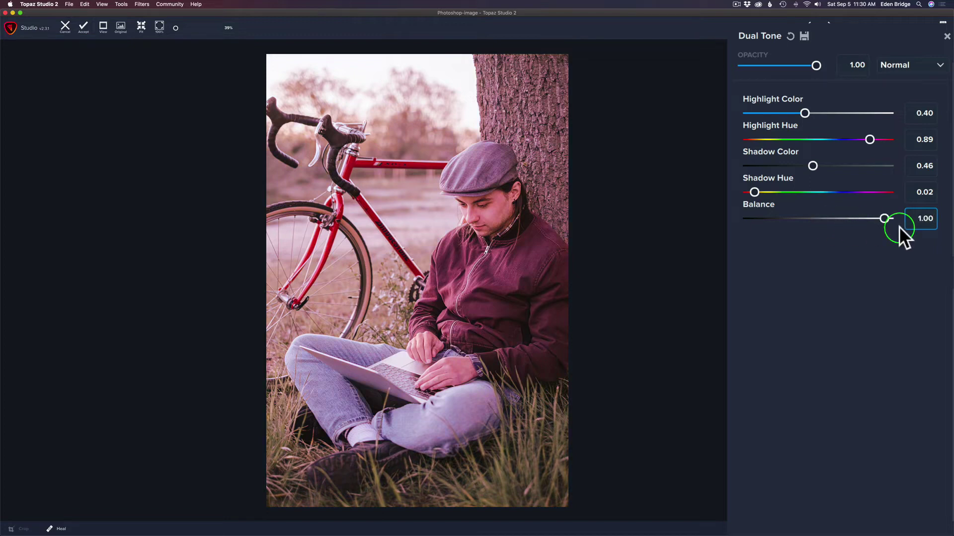
pyautogui.moveTo(899, 226); pyautogui.dragTo(890, 365)
pyautogui.click(890, 365)
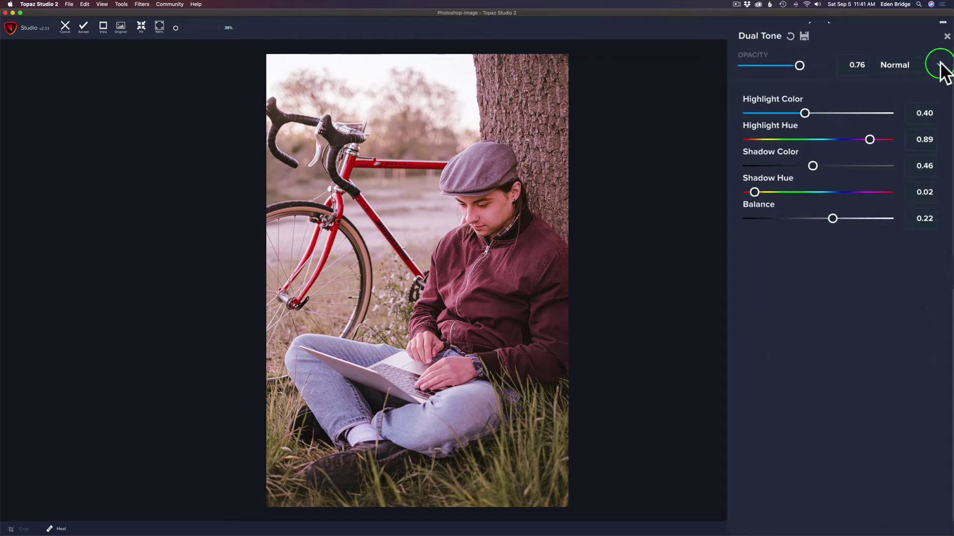
# Try the Multiply blend mode on the Dual Tone filter at opacity 0.50 and compare it with the original.
pyautogui.click(941, 65)
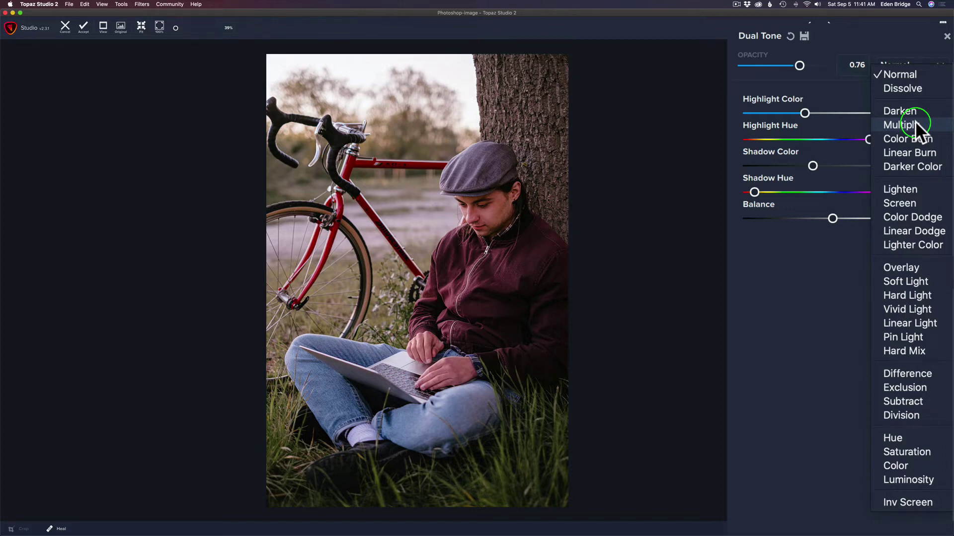
pyautogui.click(915, 123)
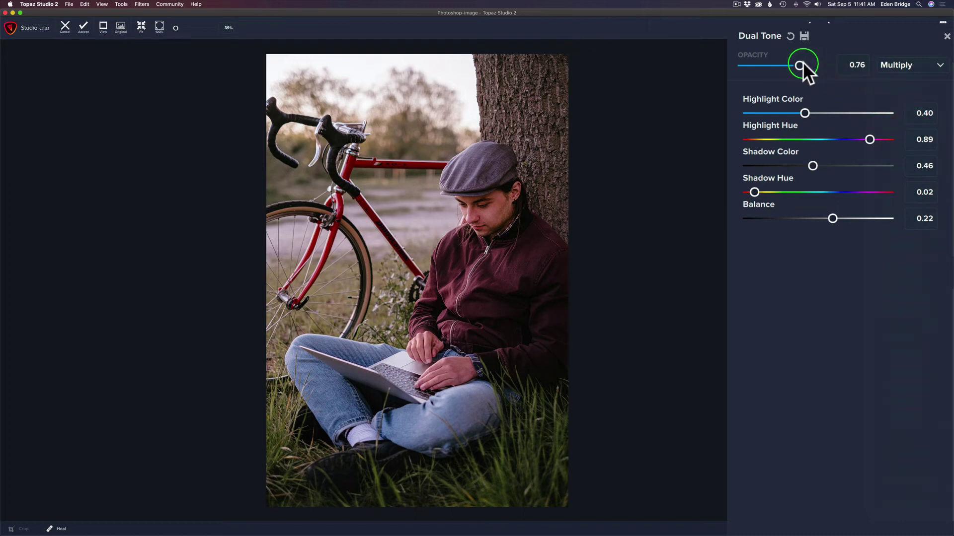
pyautogui.moveTo(802, 61); pyautogui.dragTo(781, 62)
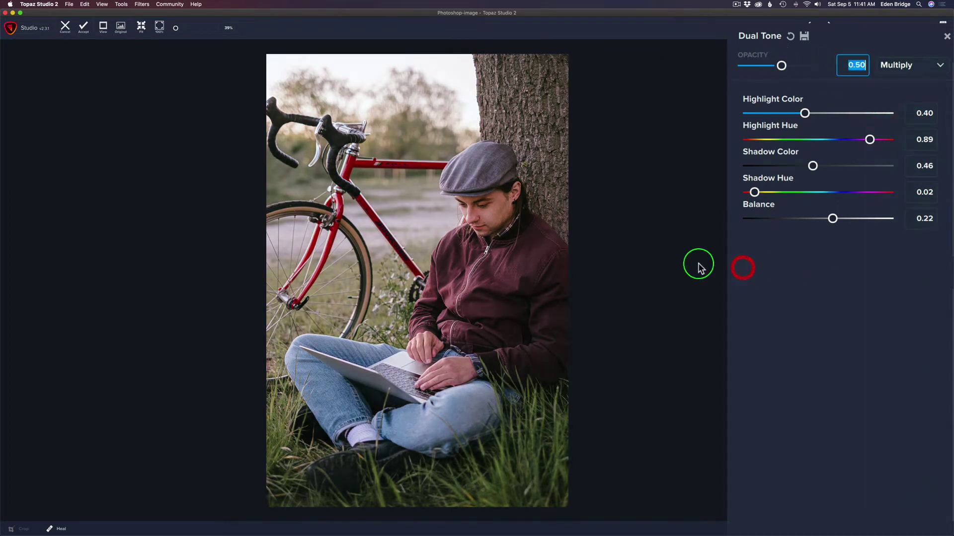
pyautogui.click(698, 264)
pyautogui.click(698, 264)
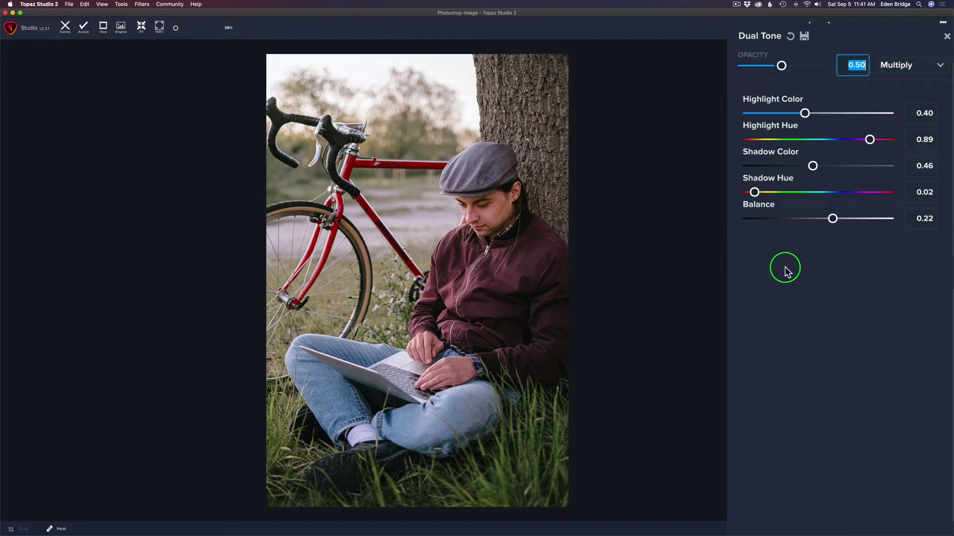
# Set the Dual Tone filter's blend mode to Soft Light, raise its opacity above 0.50, and compare with the original.
pyautogui.click(922, 64)
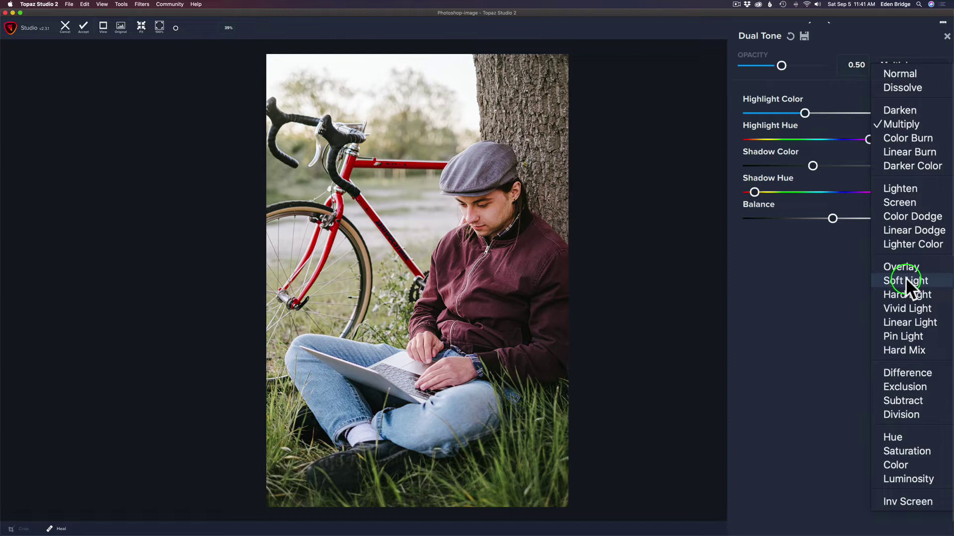
pyautogui.click(905, 280)
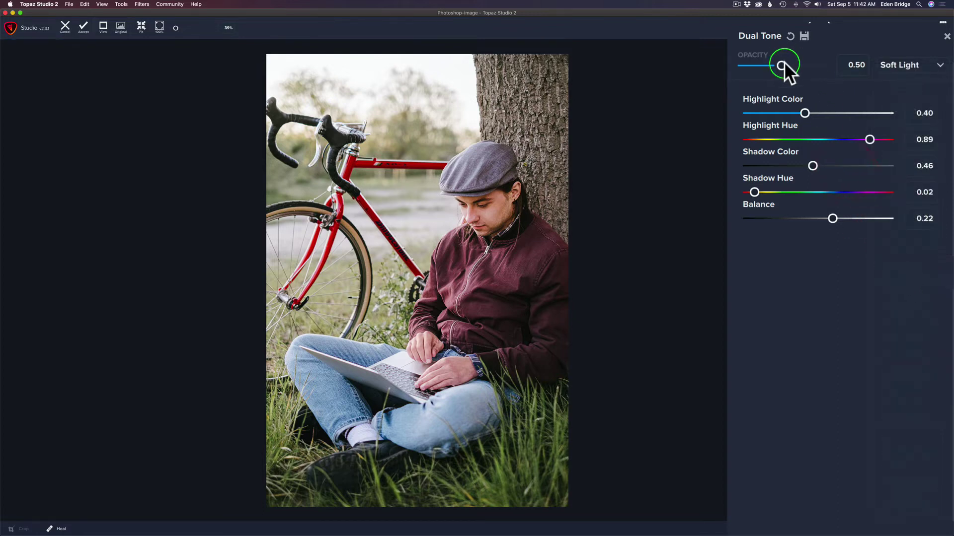
pyautogui.moveTo(782, 64); pyautogui.dragTo(723, 219)
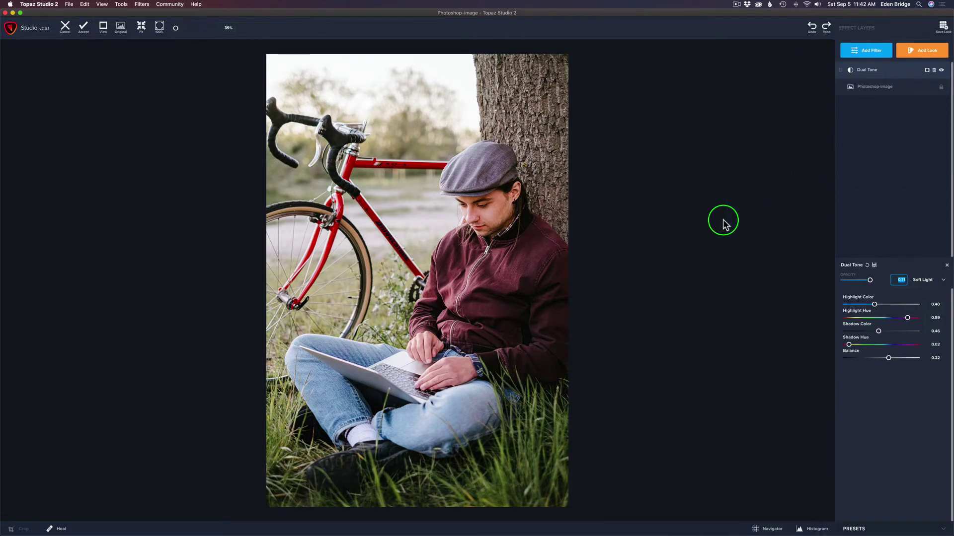
pyautogui.click(722, 221)
pyautogui.click(741, 254)
pyautogui.click(741, 255)
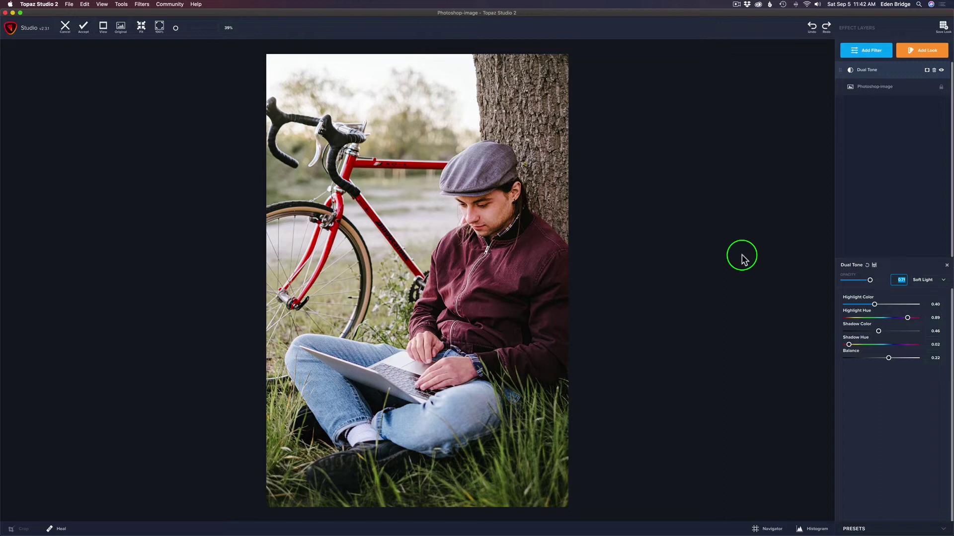
# Hide the Dual Tone filter and add a Quad Tone filter to the image.
pyautogui.click(942, 71)
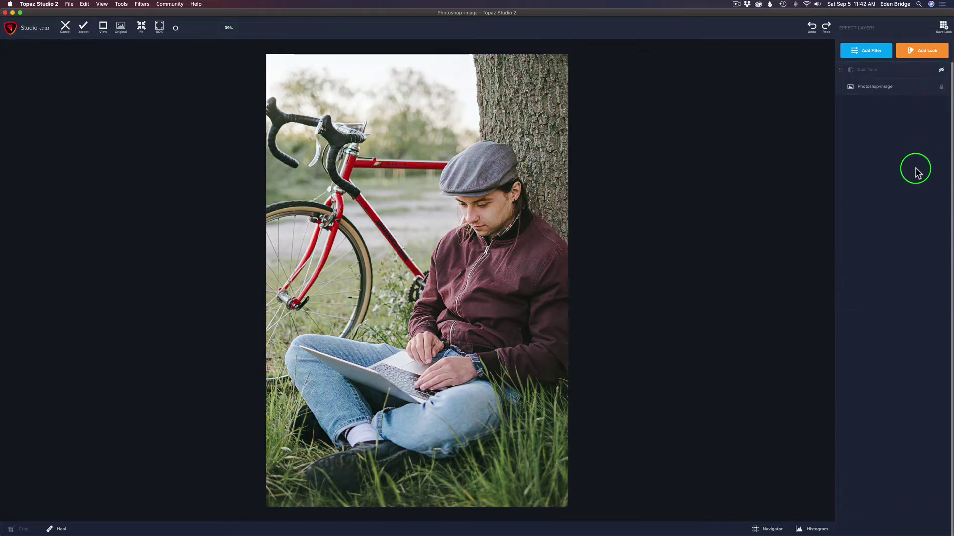
pyautogui.click(864, 53)
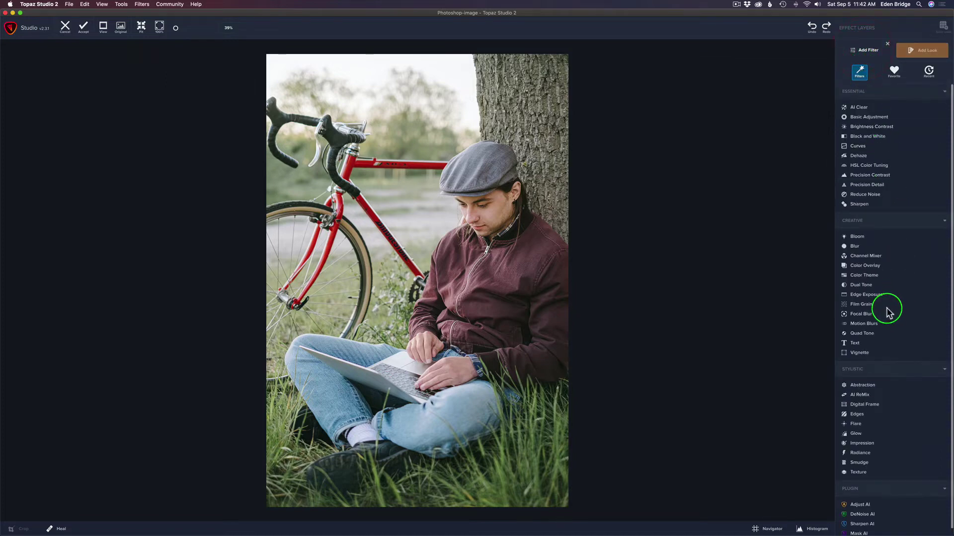
pyautogui.click(869, 336)
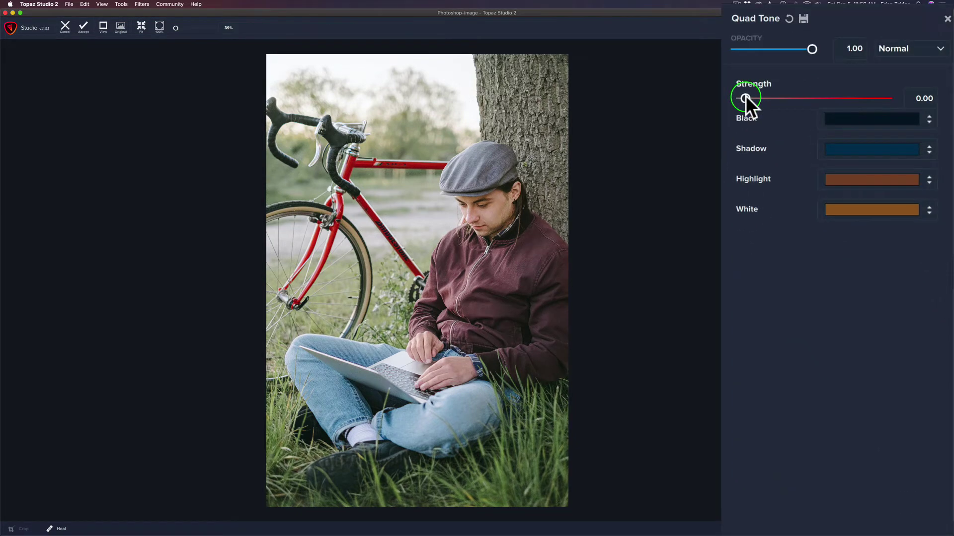
# Set the Quad Tone filter's Strength to 0.50 and compare the toned image with the original several times.
pyautogui.moveTo(746, 97); pyautogui.dragTo(920, 110)
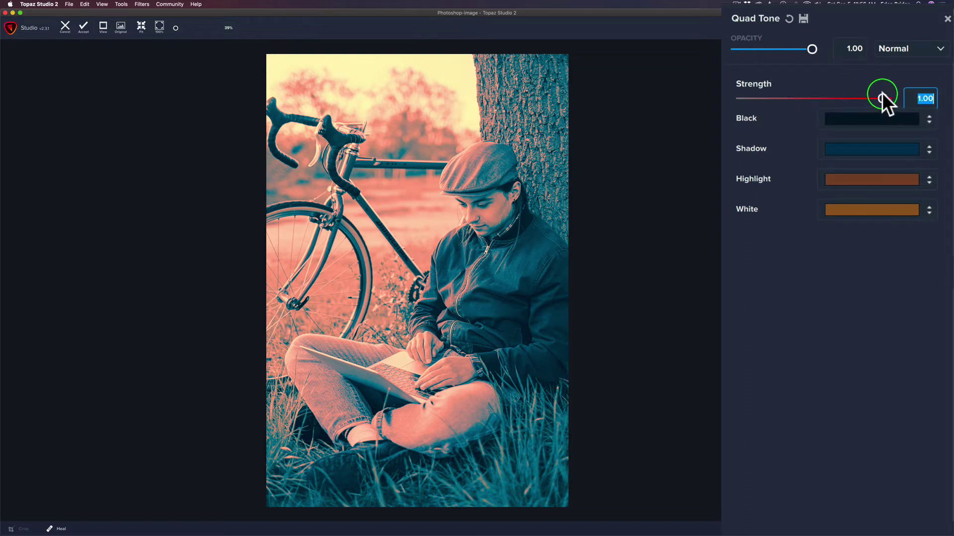
pyautogui.moveTo(881, 92); pyautogui.dragTo(797, 92)
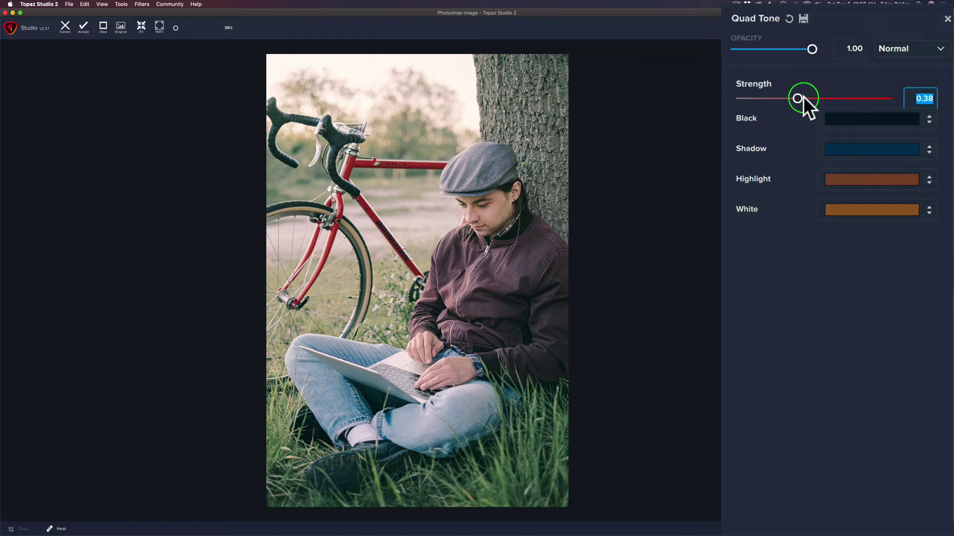
pyautogui.moveTo(803, 96)
pyautogui.mouseDown()
pyautogui.moveTo(794, 93)
pyautogui.moveTo(813, 93)
pyautogui.mouseUp()
pyautogui.press('\\')
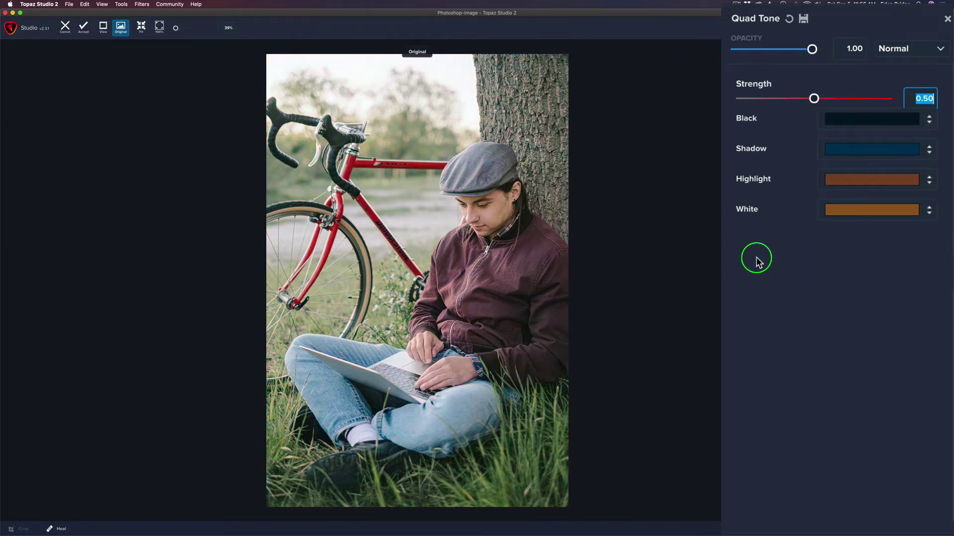
pyautogui.click(757, 262)
pyautogui.press('\\')
pyautogui.click(757, 261)
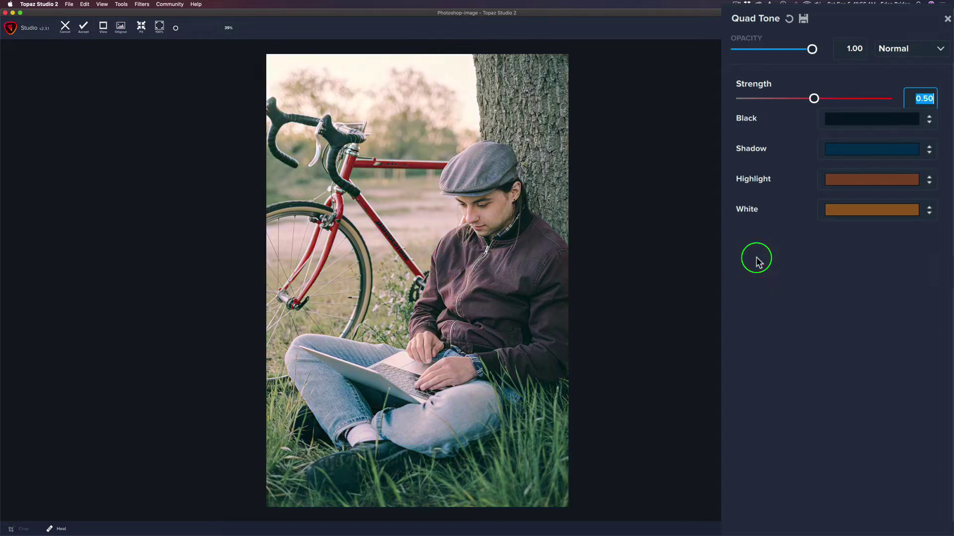
pyautogui.press('\\')
pyautogui.press('\\')
pyautogui.click(757, 262)
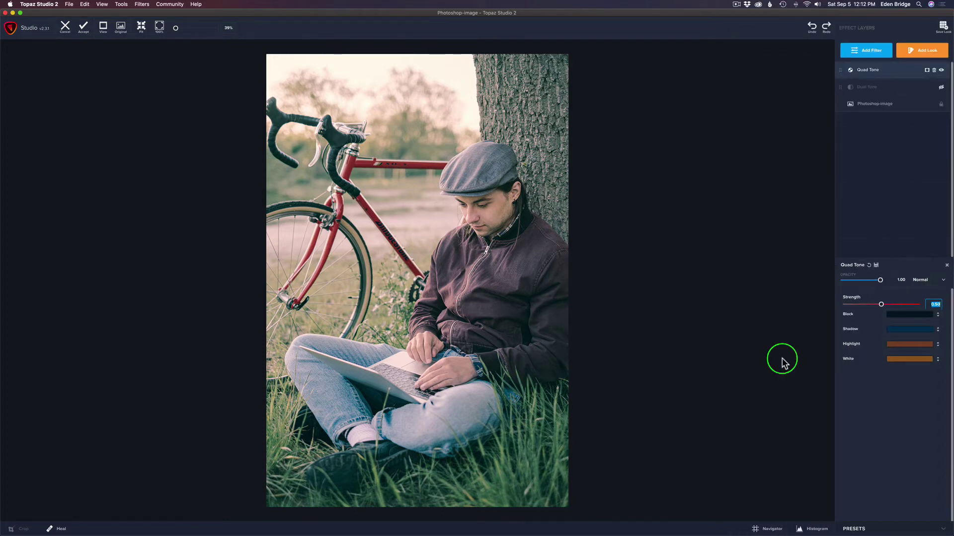
# Change the Quad Tone filter's Black color to a dark green, adjusting its brightness.
pyautogui.click(938, 315)
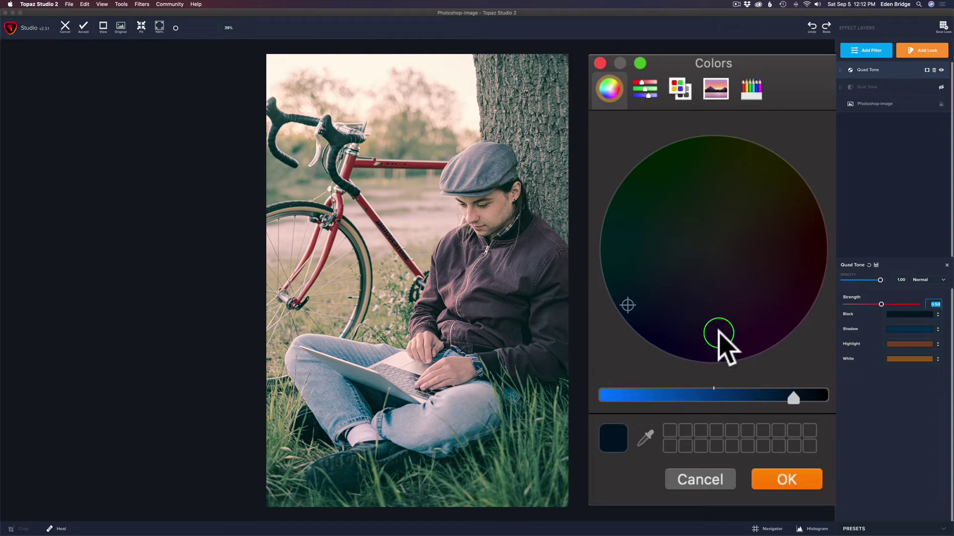
pyautogui.moveTo(630, 312); pyautogui.dragTo(671, 186)
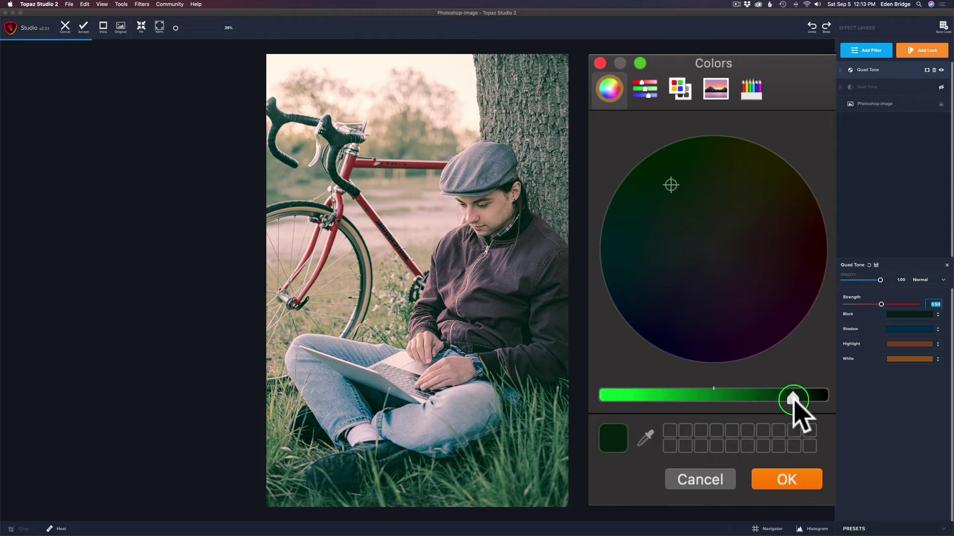
pyautogui.moveTo(793, 399); pyautogui.dragTo(751, 399)
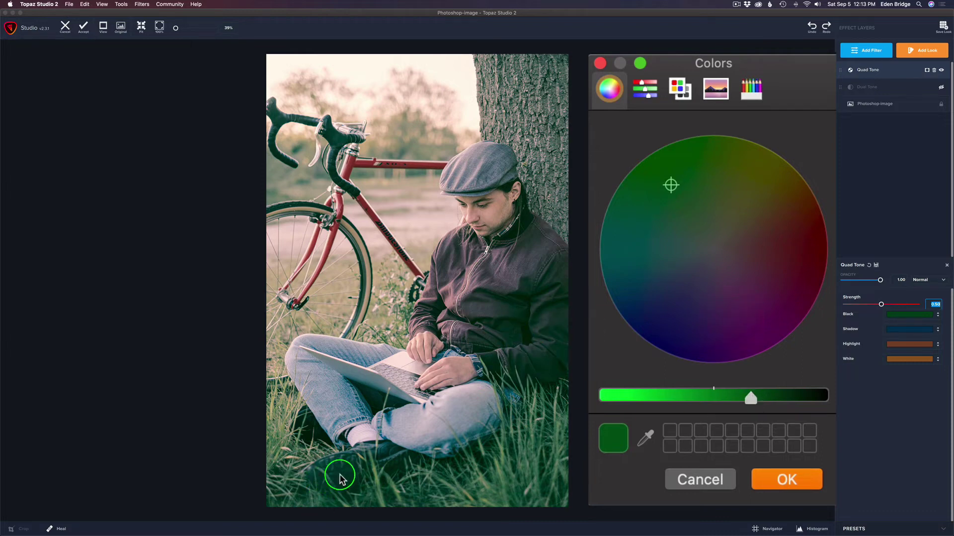
pyautogui.moveTo(751, 397); pyautogui.dragTo(770, 399)
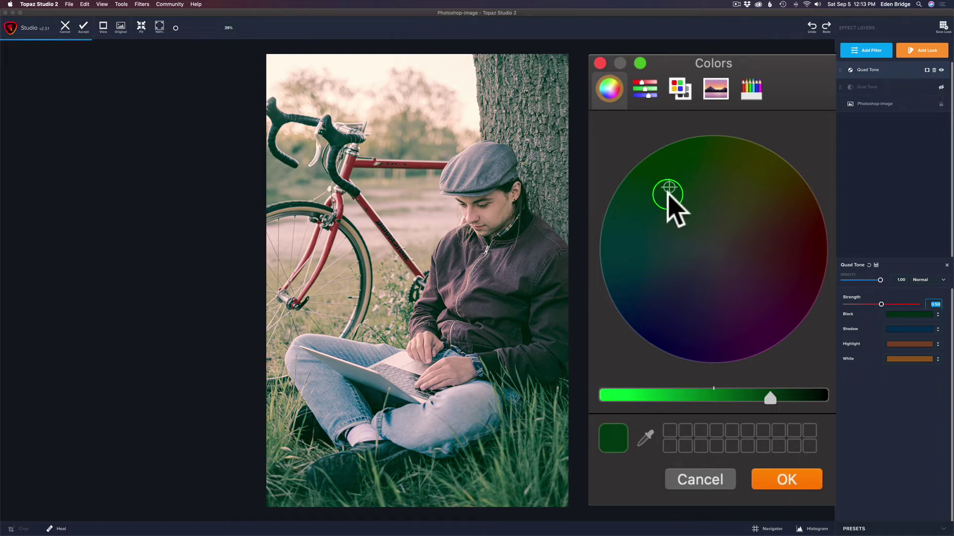
# Change the Quad Tone filter's Black color from green to a dark, slightly desaturated purple.
pyautogui.moveTo(671, 187); pyautogui.dragTo(714, 365)
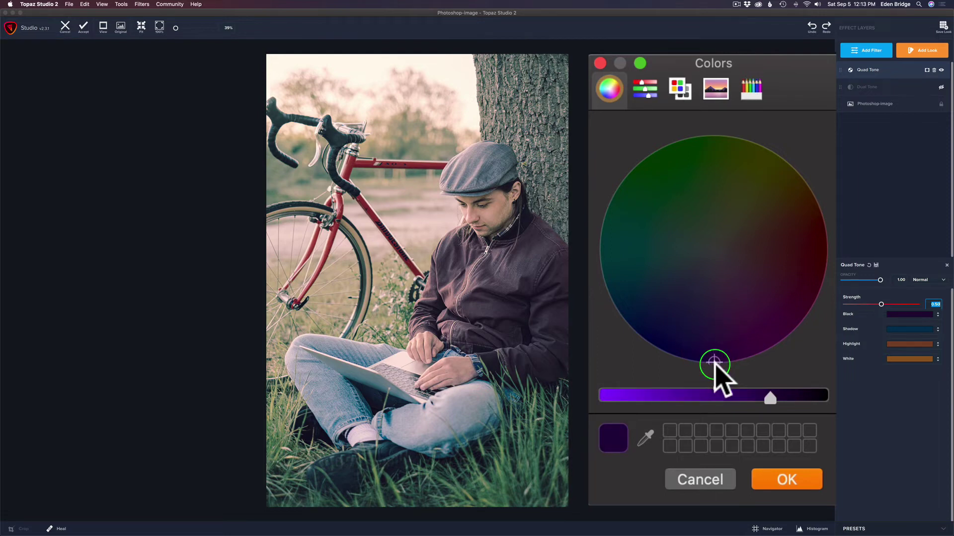
pyautogui.moveTo(714, 364); pyautogui.dragTo(711, 325)
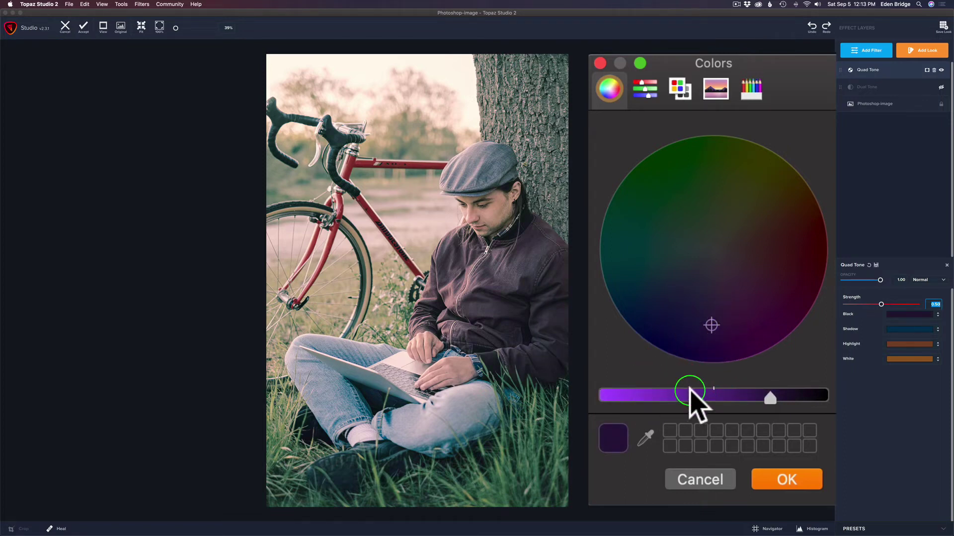
pyautogui.moveTo(712, 324)
pyautogui.mouseDown()
pyautogui.moveTo(717, 298)
pyautogui.moveTo(719, 311)
pyautogui.mouseUp()
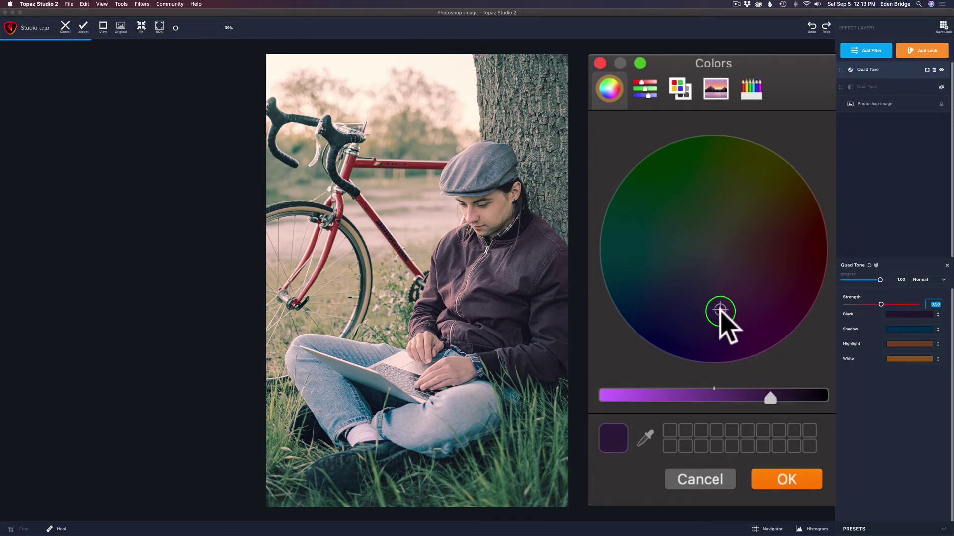
pyautogui.click(724, 328)
pyautogui.moveTo(723, 328); pyautogui.dragTo(717, 333)
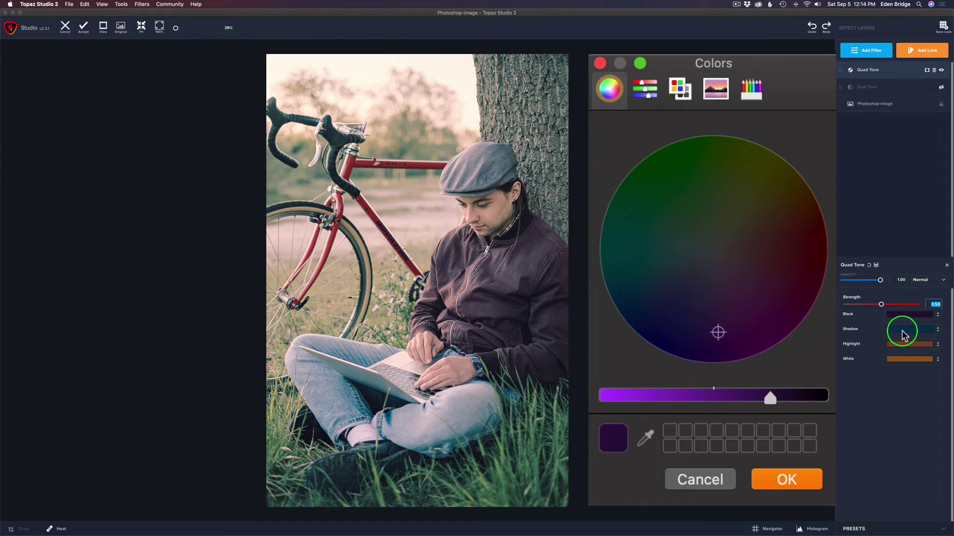
# Change the Quad Tone filter's Shadow color to a muted dark purple and compare the result with the original image.
pyautogui.click(937, 330)
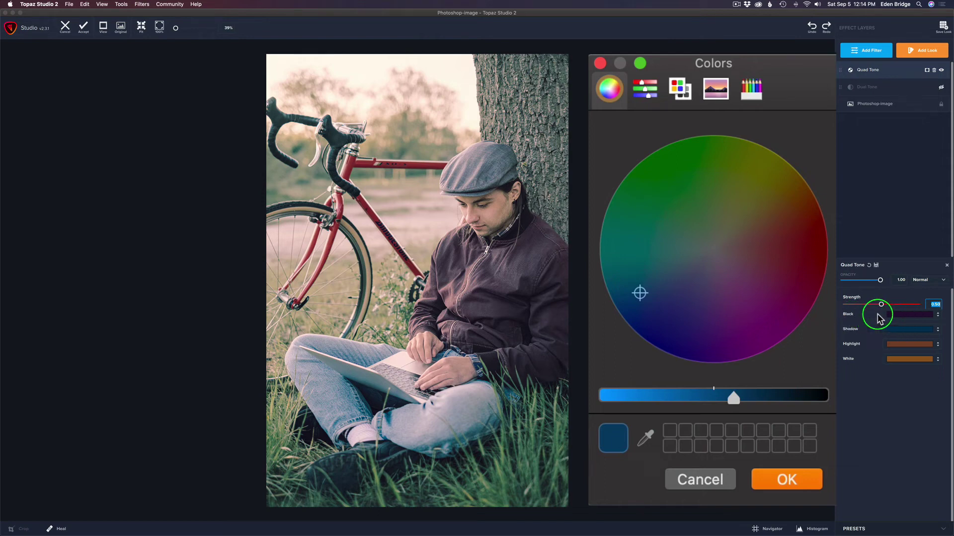
pyautogui.click(647, 294)
pyautogui.moveTo(650, 296); pyautogui.dragTo(710, 323)
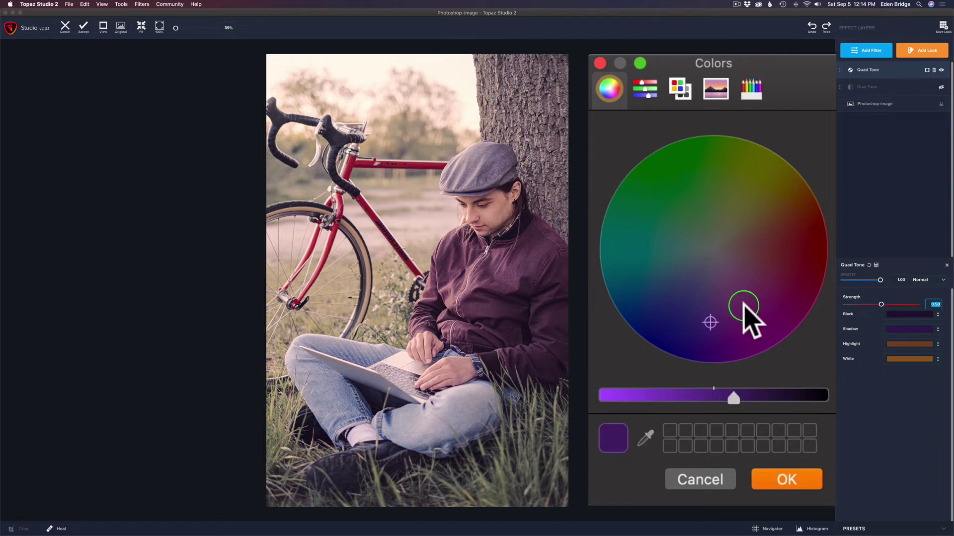
pyautogui.moveTo(709, 321)
pyautogui.mouseDown()
pyautogui.moveTo(709, 288)
pyautogui.moveTo(709, 309)
pyautogui.mouseUp()
pyautogui.click(121, 27)
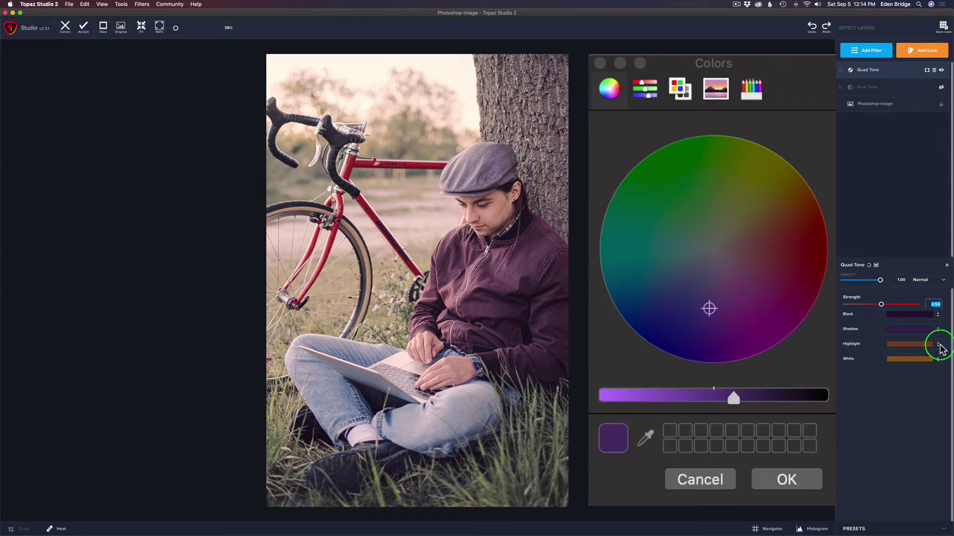
# Adjust the Quad Tone filter's Highlight color, trying a dark red before choosing a saturated orange-brown.
pyautogui.click(938, 344)
pyautogui.click(693, 396)
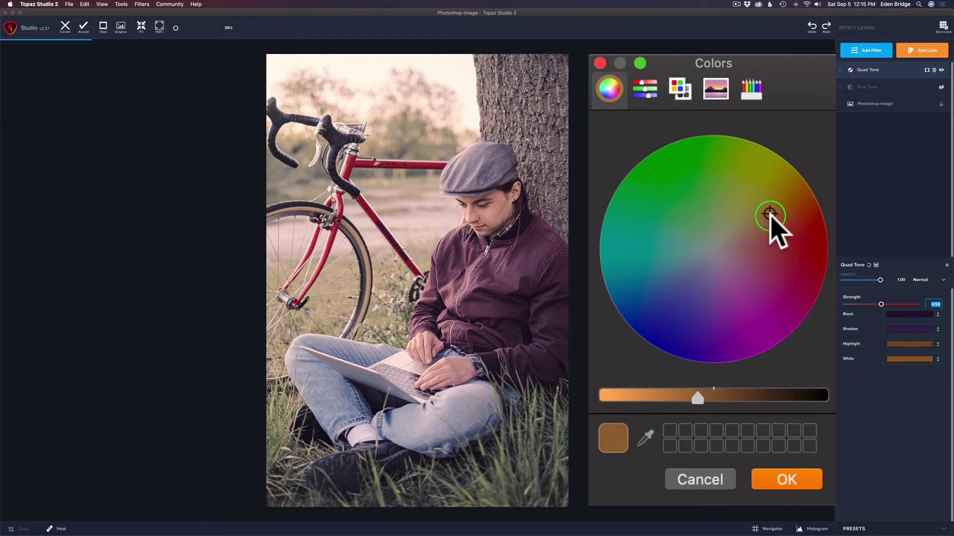
pyautogui.moveTo(770, 216); pyautogui.dragTo(818, 249)
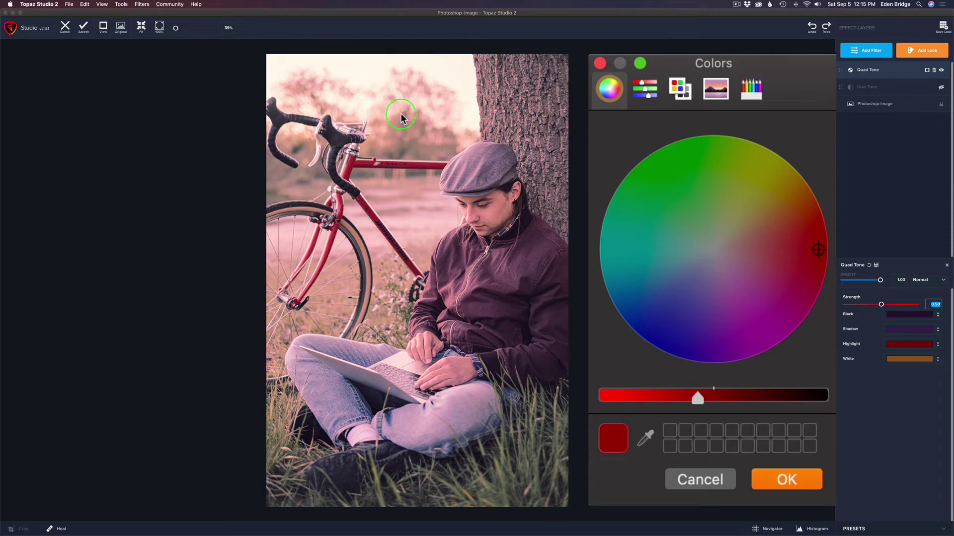
pyautogui.click(818, 251)
pyautogui.moveTo(818, 251); pyautogui.dragTo(799, 191)
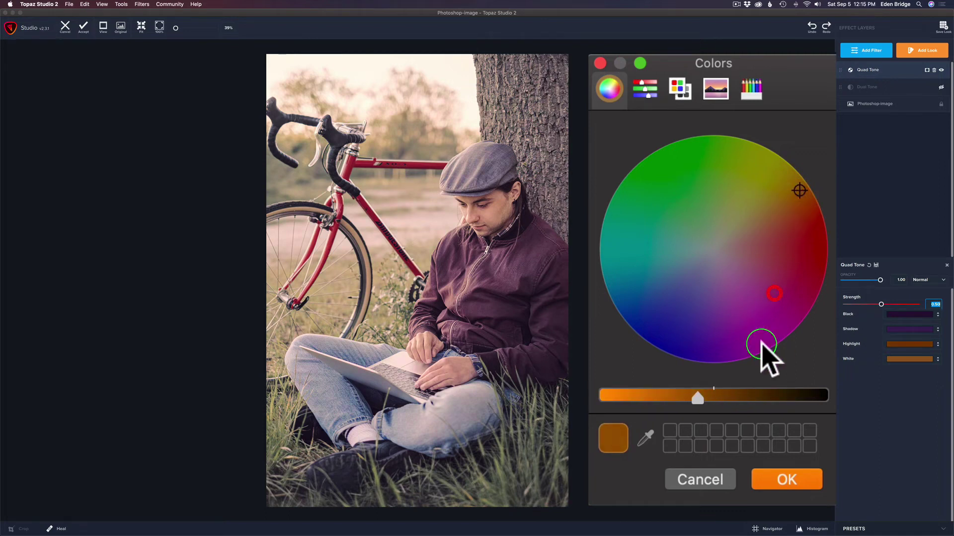
# Brighten the Highlight color slightly, fine-tune its orange hue toward full saturation, and compare with the original image.
pyautogui.click(714, 392)
pyautogui.click(698, 397)
pyautogui.moveTo(698, 398)
pyautogui.mouseDown()
pyautogui.moveTo(727, 398)
pyautogui.moveTo(664, 394)
pyautogui.moveTo(692, 394)
pyautogui.mouseUp()
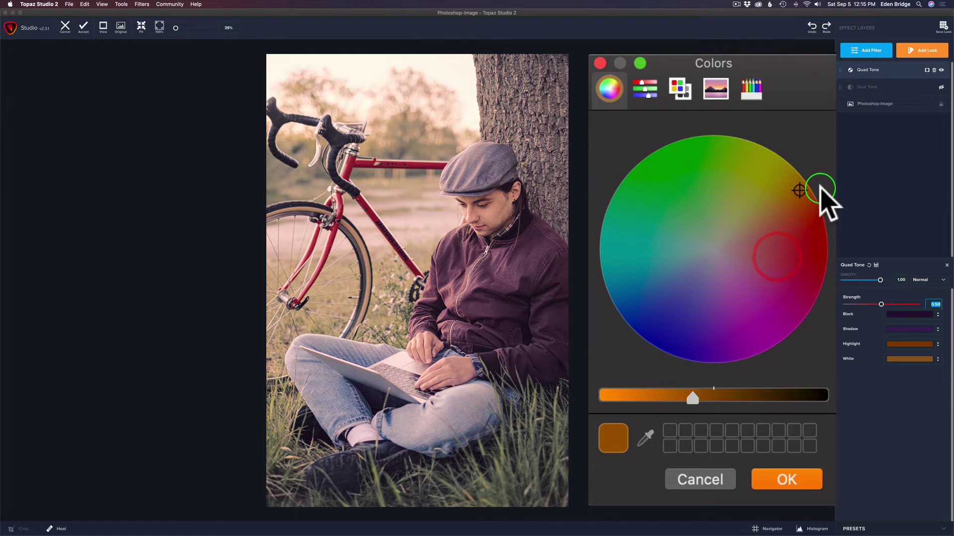
pyautogui.click(807, 183)
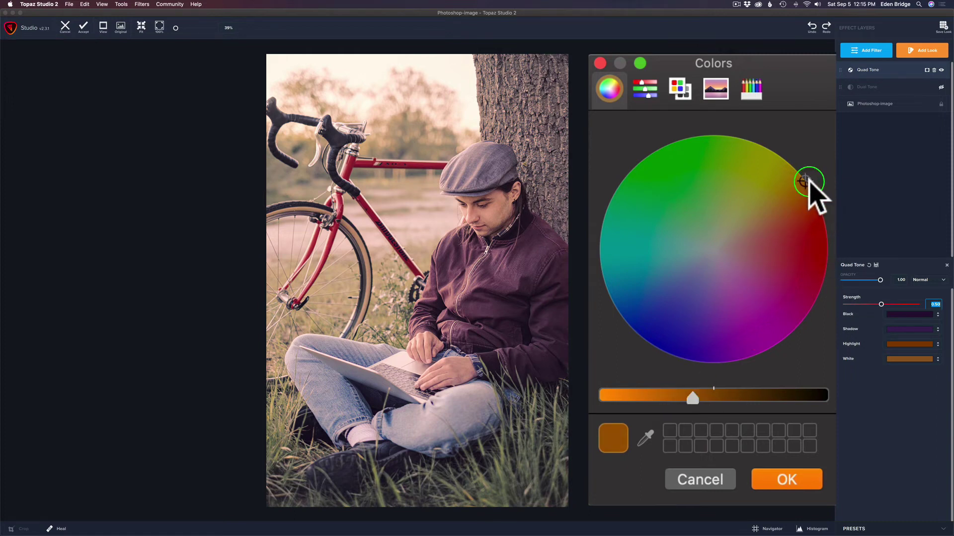
pyautogui.moveTo(809, 182); pyautogui.dragTo(804, 181)
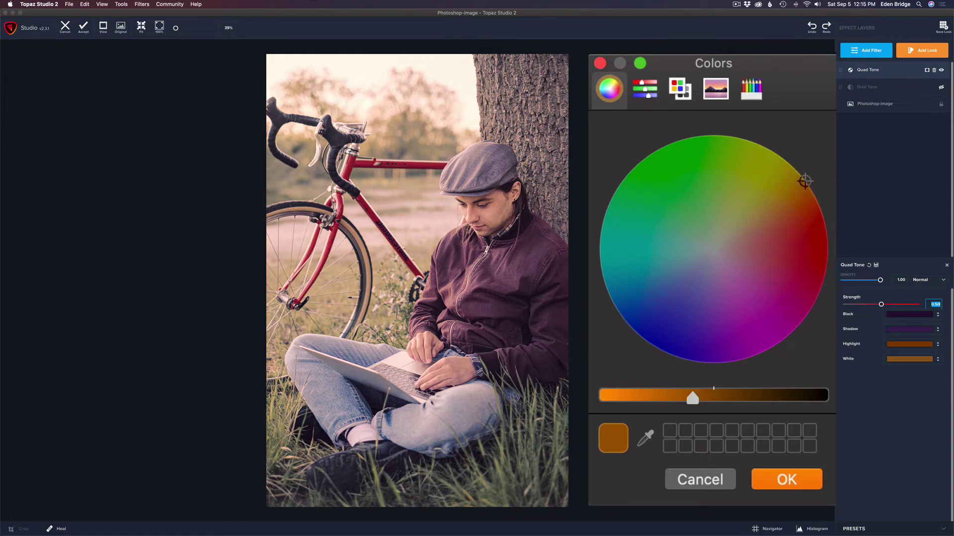
pyautogui.click(121, 28)
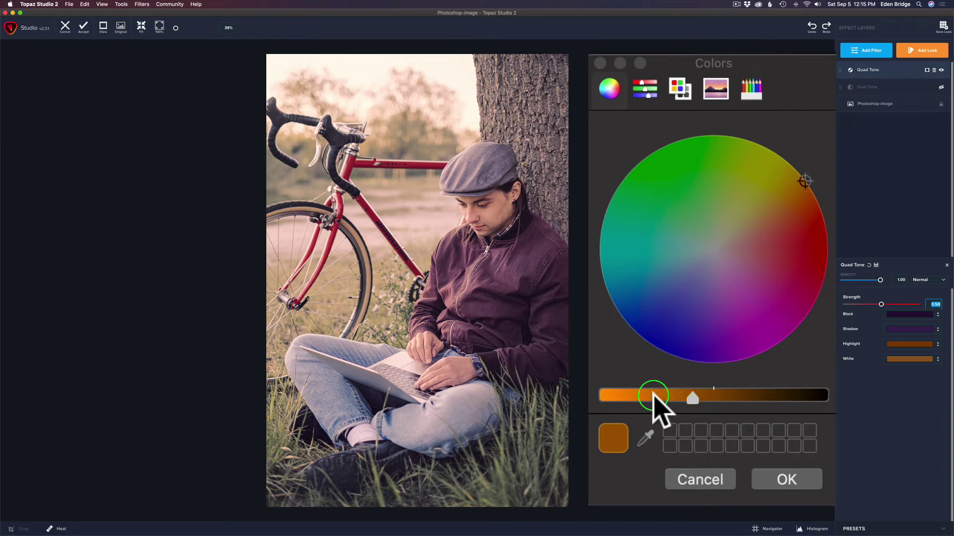
# Change the Quad Tone filter's White color to a deep orange after trying green, accept it, and compare with the original image.
pyautogui.click(937, 361)
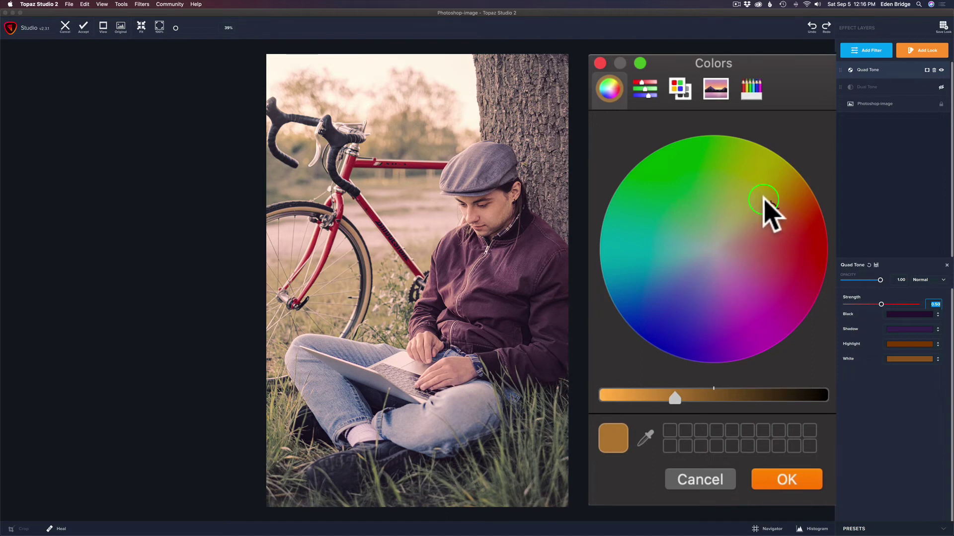
pyautogui.moveTo(767, 204); pyautogui.dragTo(603, 173)
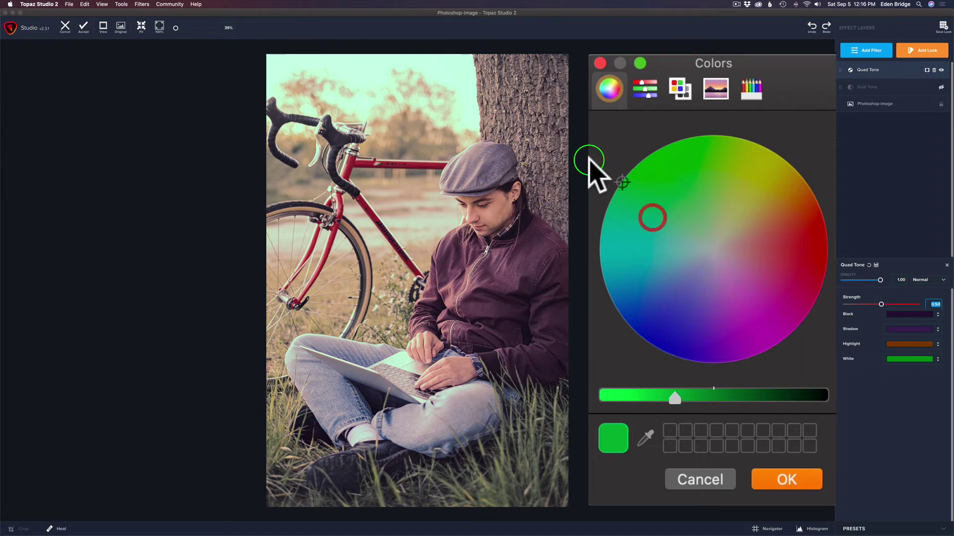
pyautogui.click(626, 183)
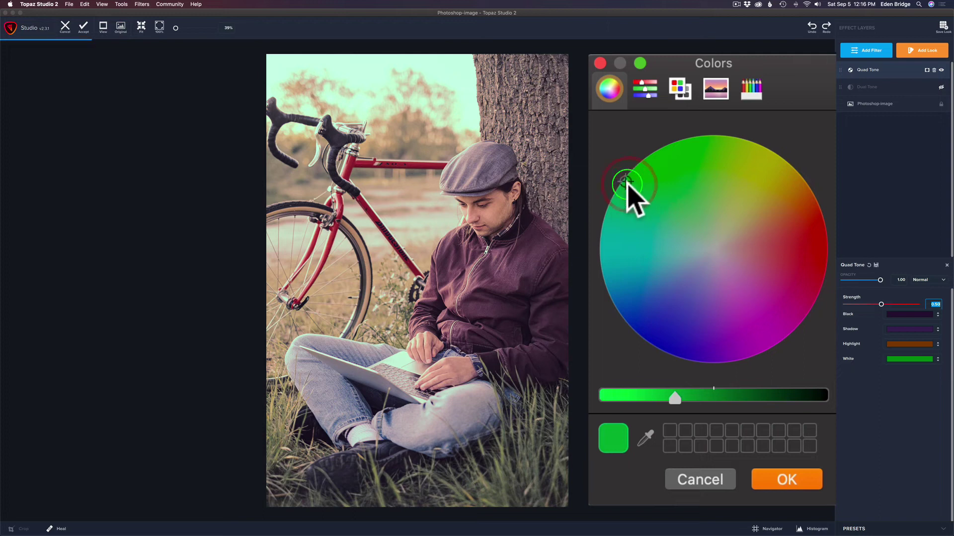
pyautogui.moveTo(627, 184); pyautogui.dragTo(791, 198)
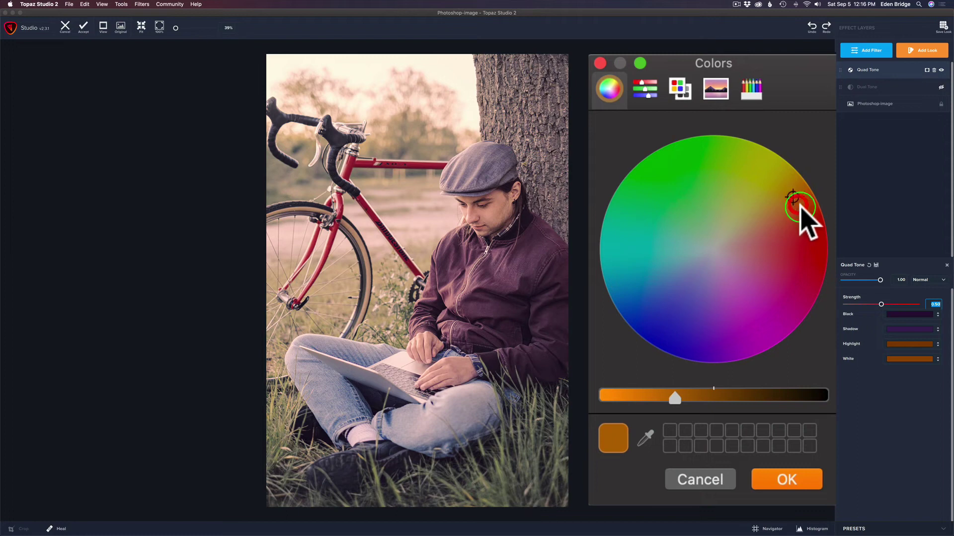
pyautogui.click(121, 27)
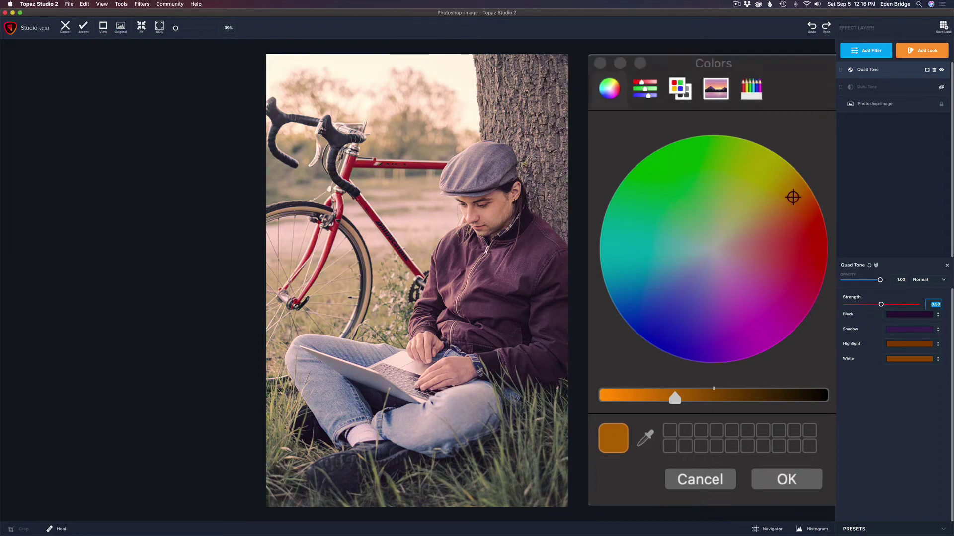
pyautogui.click(788, 479)
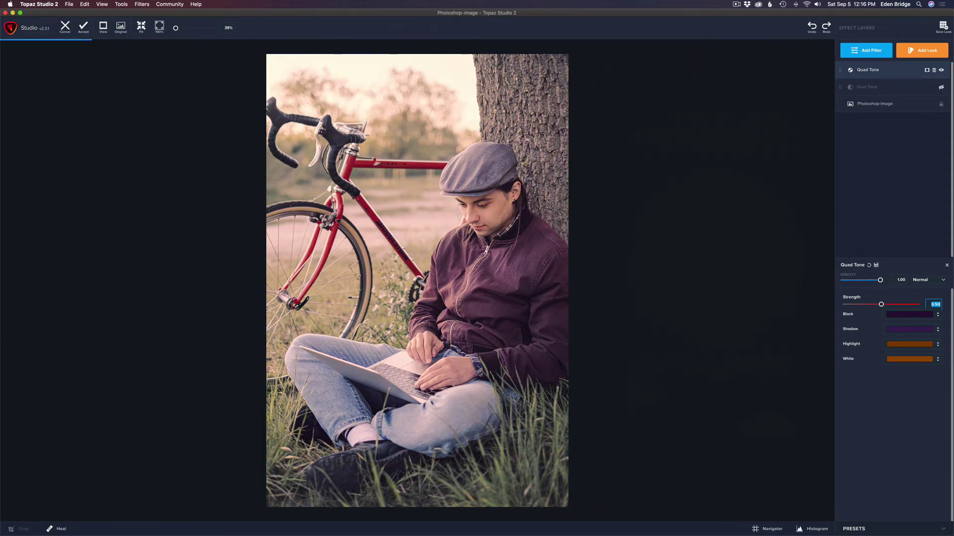
pyautogui.press('o')
pyautogui.click(787, 276)
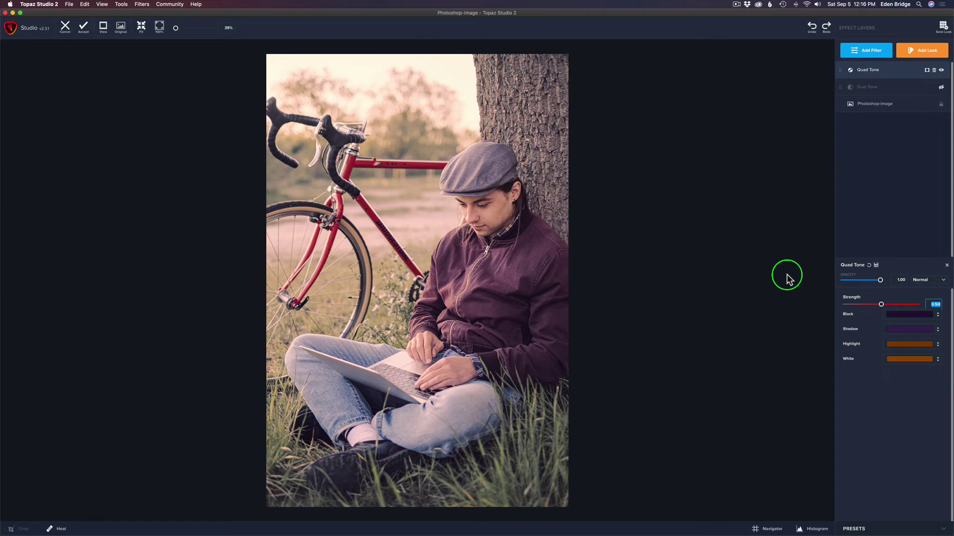
pyautogui.press('o')
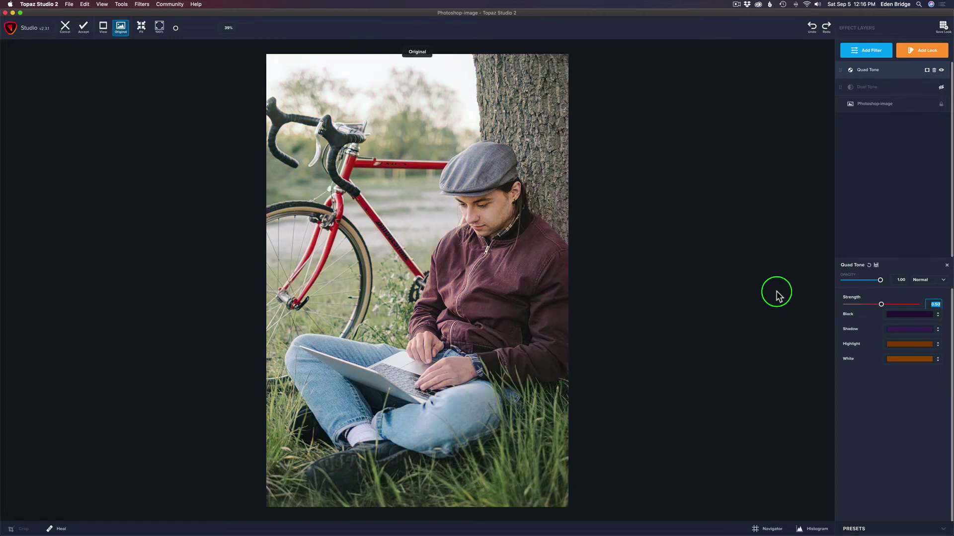
pyautogui.click(776, 291)
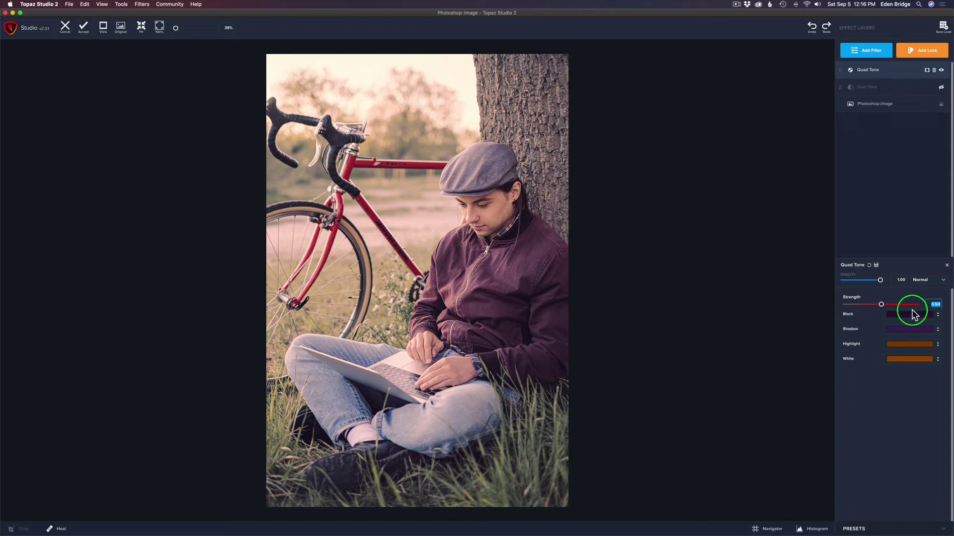
# Reduce the Quad Tone filter's Strength to 0.44 after trying a lower value, comparing the toned image with the original each time.
pyautogui.moveTo(879, 306); pyautogui.dragTo(873, 305)
pyautogui.click(761, 273)
pyautogui.click(761, 273)
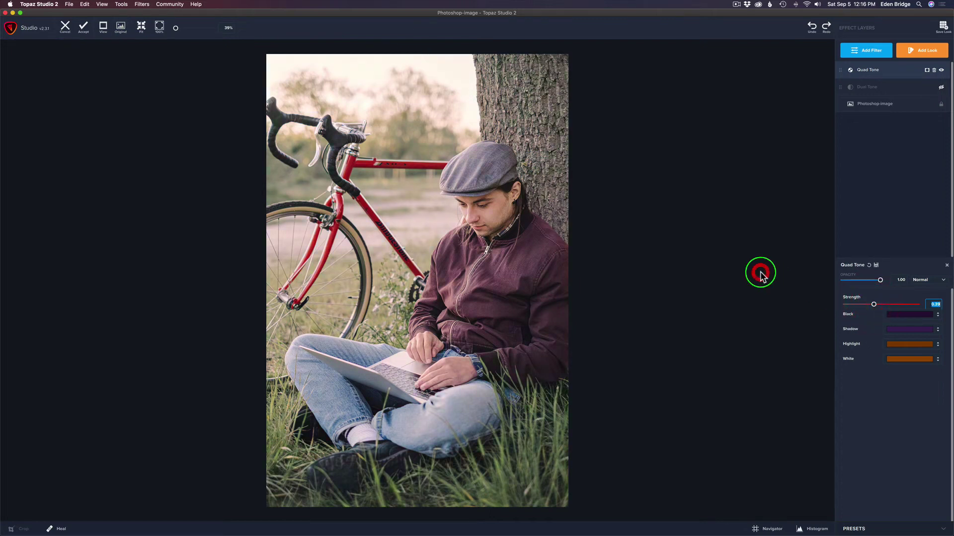
pyautogui.press('\\')
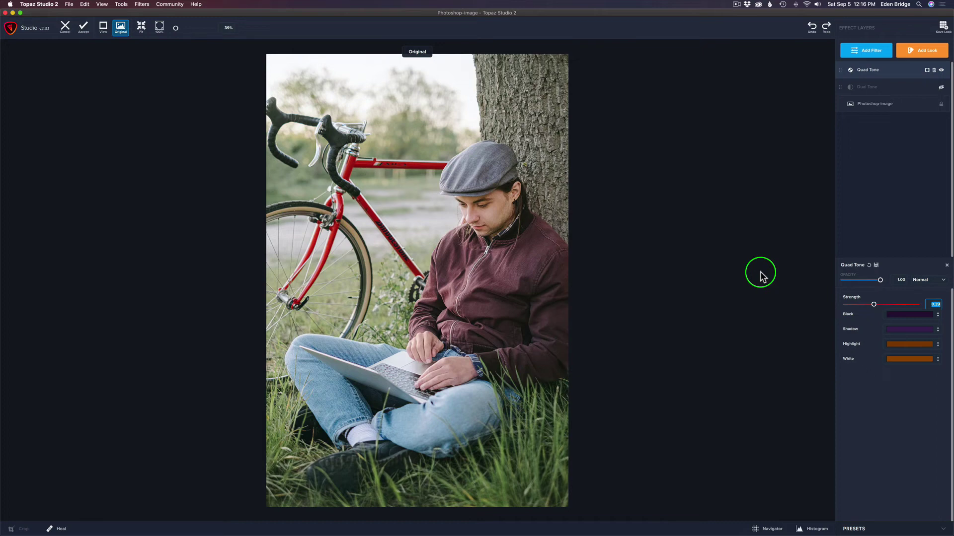
pyautogui.press('\\')
pyautogui.click(761, 273)
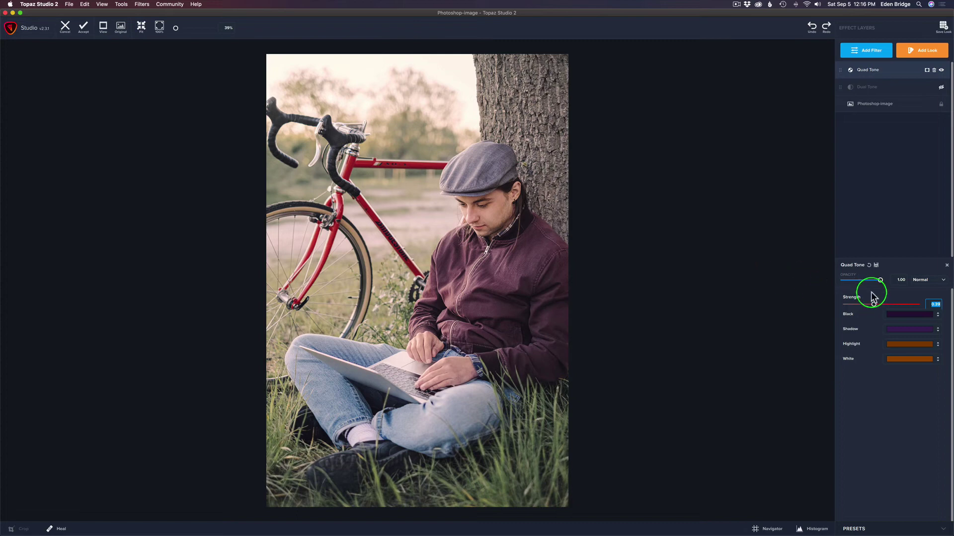
pyautogui.moveTo(873, 305); pyautogui.dragTo(877, 305)
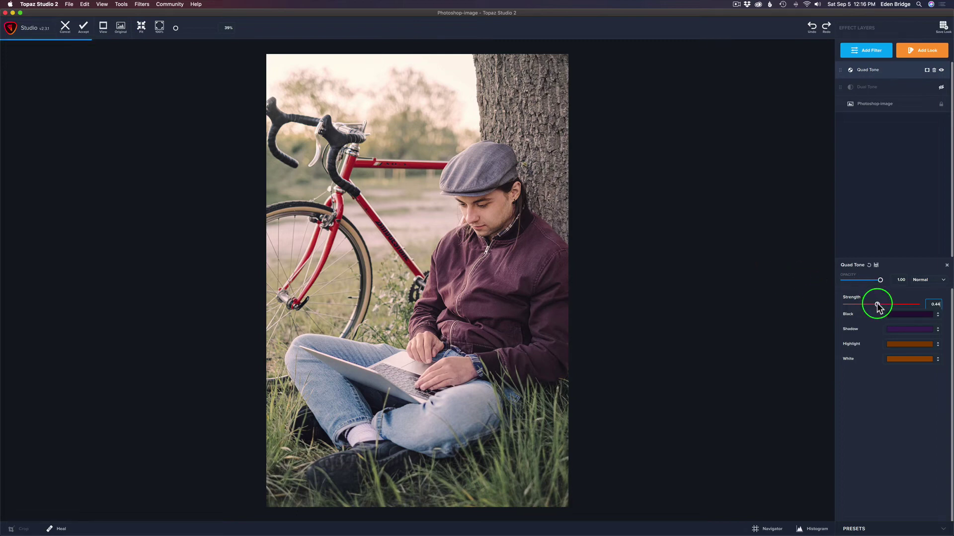
pyautogui.press('\\')
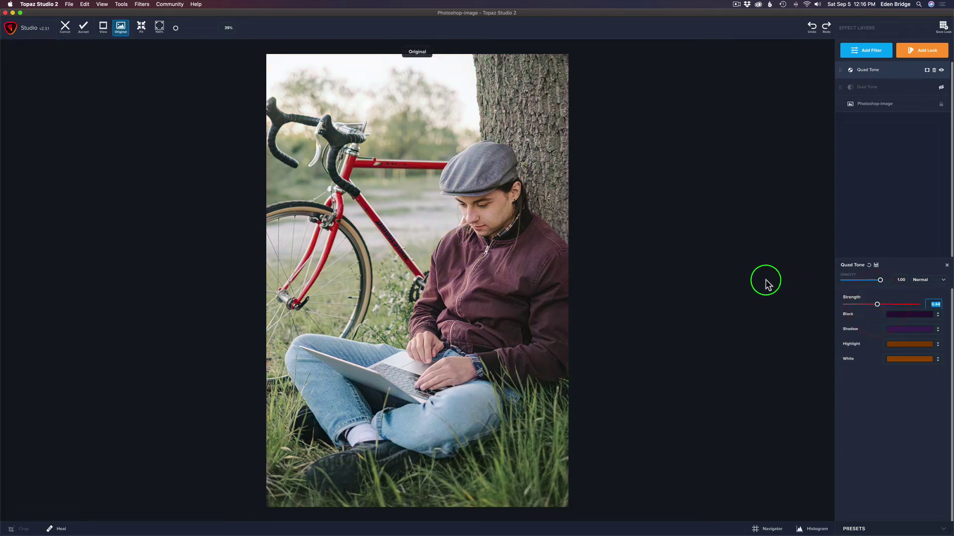
pyautogui.press('\\')
pyautogui.click(766, 281)
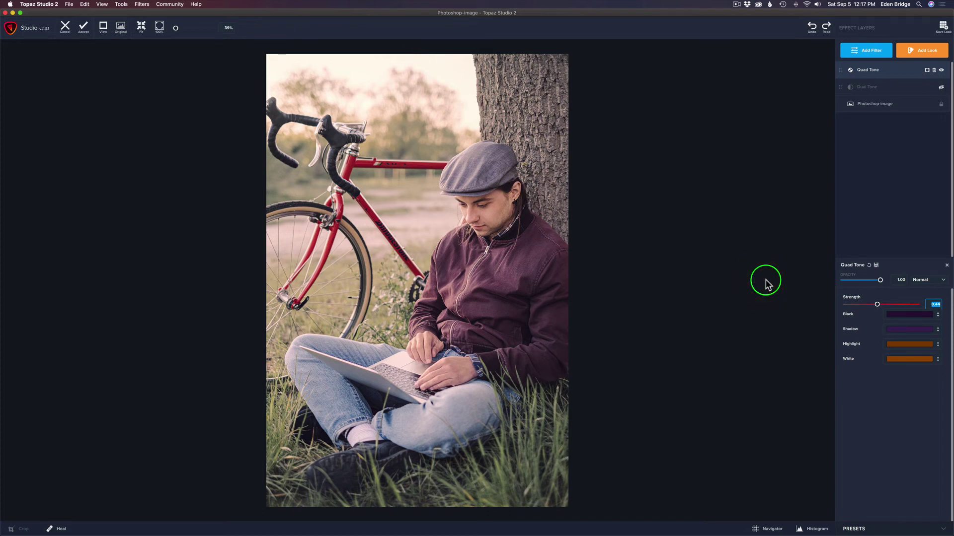
# Try the Screen blend mode on the Quad Tone filter with the opacity lowered to 0.67.
pyautogui.click(943, 282)
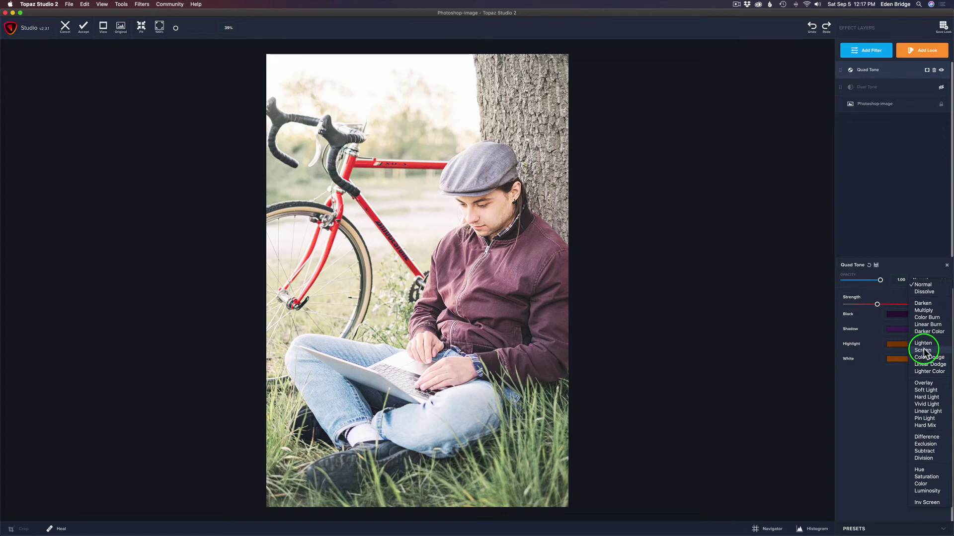
pyautogui.click(923, 351)
pyautogui.click(881, 281)
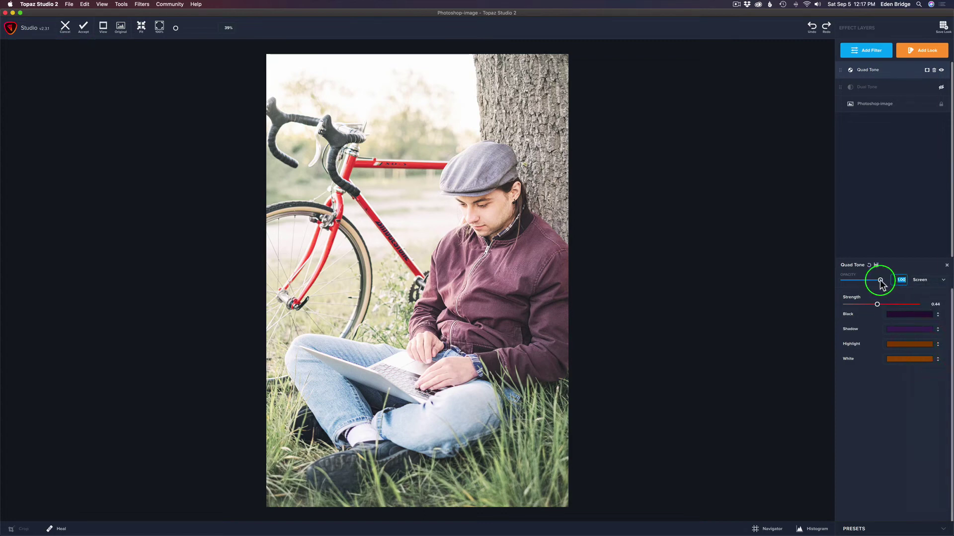
pyautogui.moveTo(880, 281)
pyautogui.mouseDown()
pyautogui.moveTo(819, 280)
pyautogui.moveTo(869, 286)
pyautogui.mouseUp()
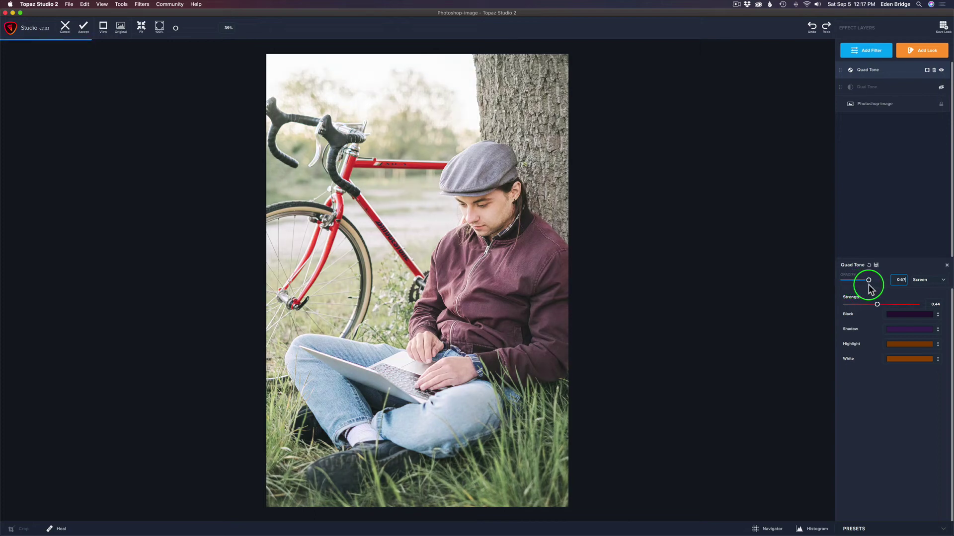
# Set the Quad Tone filter's blend mode to Soft Light and lower its opacity to about 0.53.
pyautogui.click(943, 281)
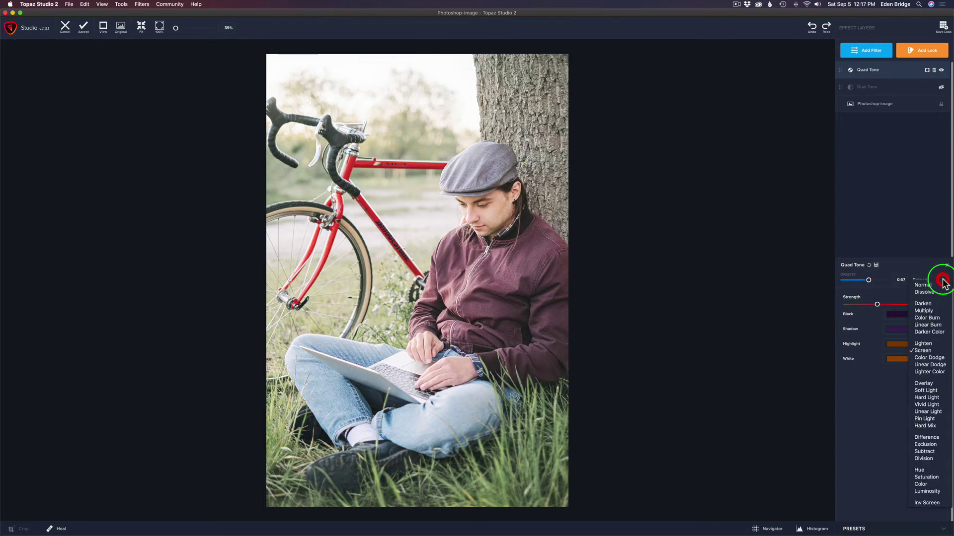
pyautogui.click(925, 390)
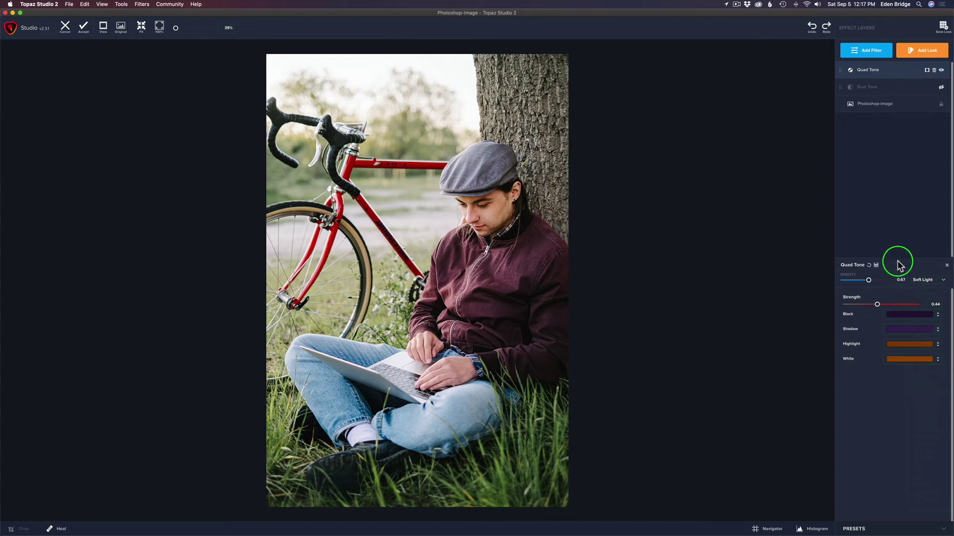
pyautogui.moveTo(868, 280)
pyautogui.mouseDown()
pyautogui.moveTo(909, 289)
pyautogui.moveTo(863, 285)
pyautogui.mouseUp()
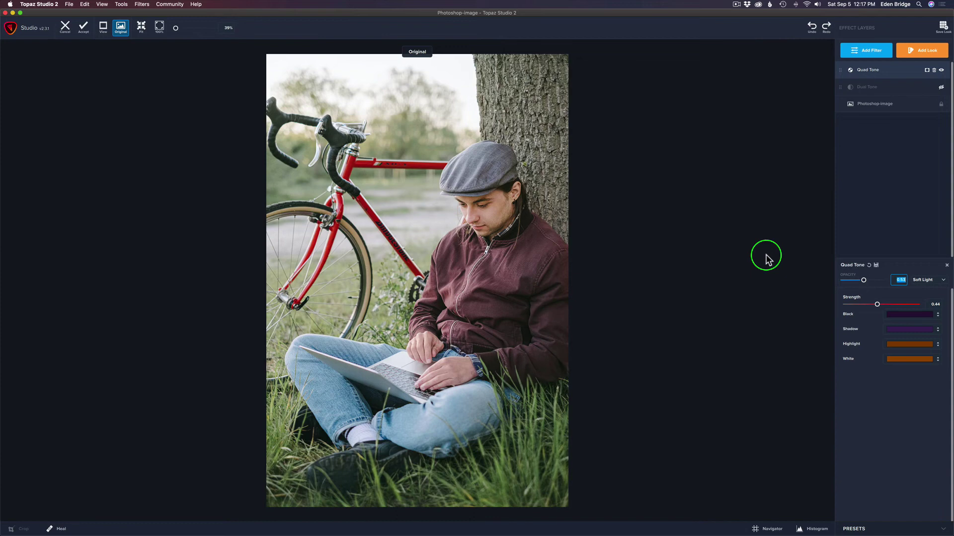
# Compare the toned image with the original and raise the Quad Tone filter's Strength to 1.00.
pyautogui.moveTo(765, 255); pyautogui.dragTo(766, 256)
pyautogui.click(766, 256)
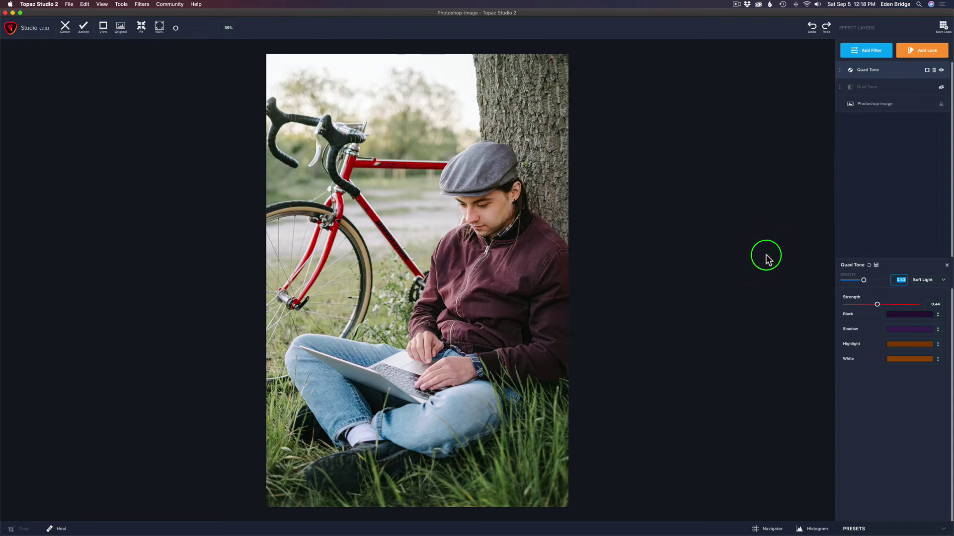
pyautogui.moveTo(765, 255); pyautogui.dragTo(766, 256)
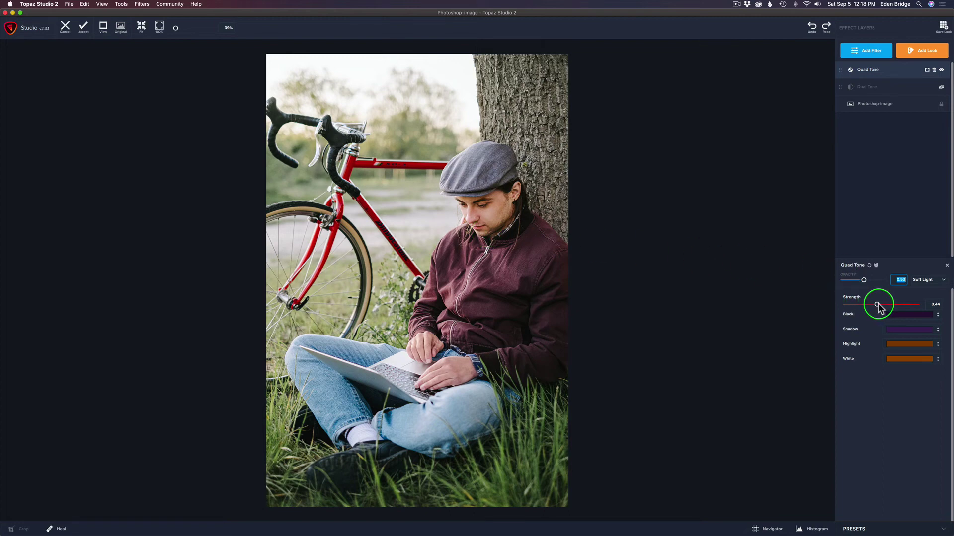
pyautogui.moveTo(877, 305); pyautogui.dragTo(923, 304)
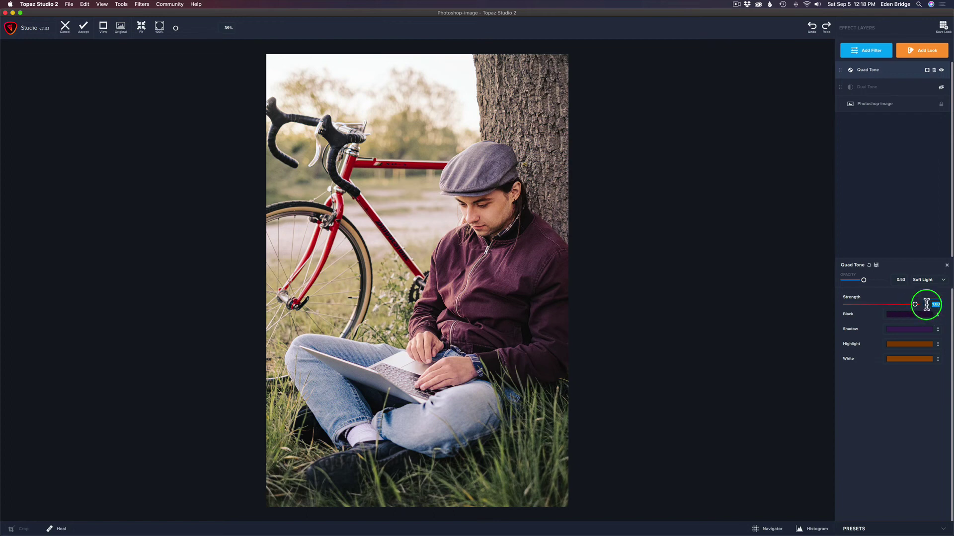
pyautogui.click(795, 284)
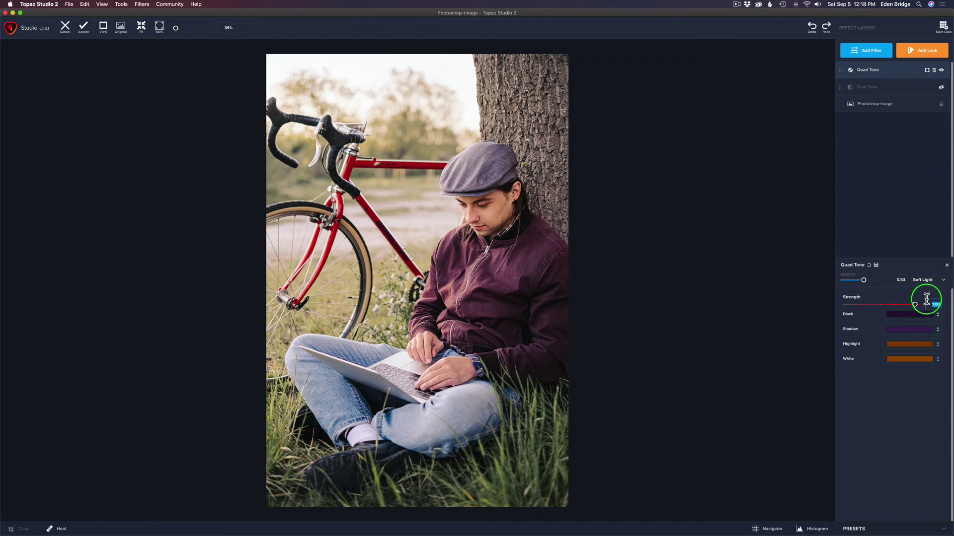
# Try the Normal blend mode on the Quad Tone filter with a reduced Strength, comparing the result with the original.
pyautogui.click(943, 280)
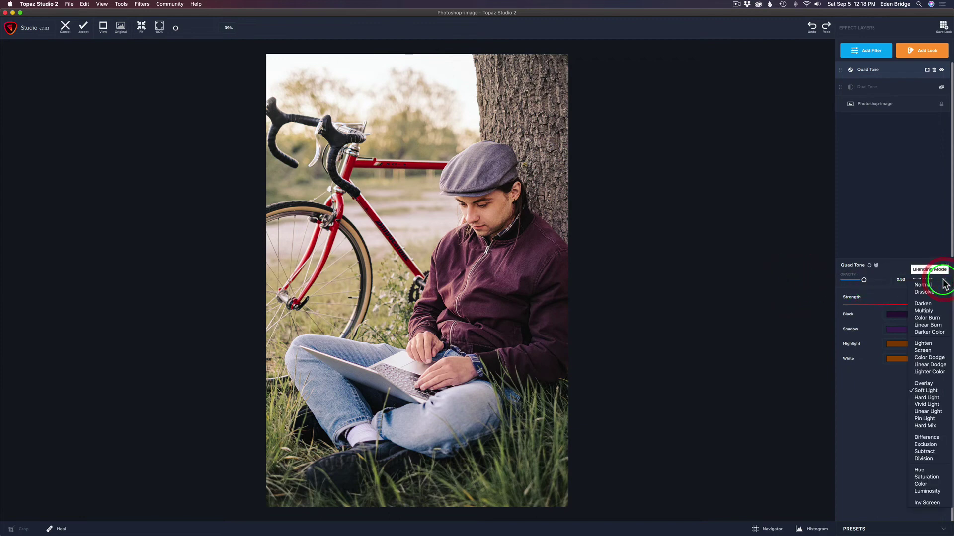
pyautogui.click(927, 285)
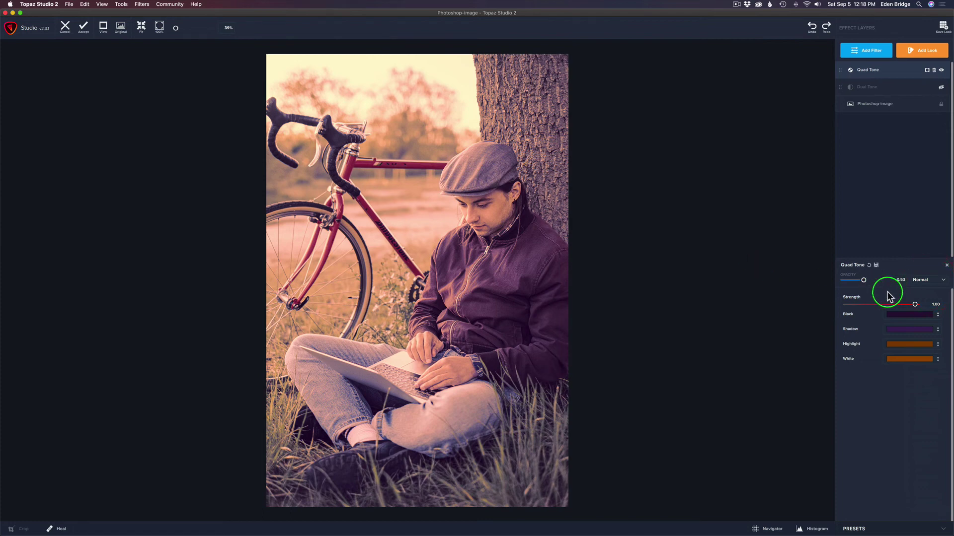
pyautogui.moveTo(911, 303); pyautogui.dragTo(875, 304)
pyautogui.press('\\')
pyautogui.moveTo(738, 281); pyautogui.dragTo(737, 281)
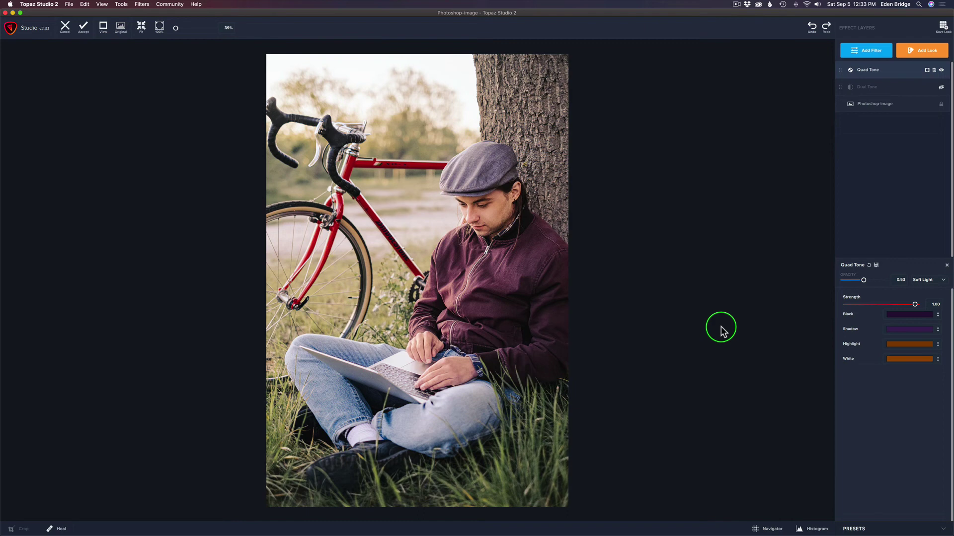
pyautogui.click(70, 5)
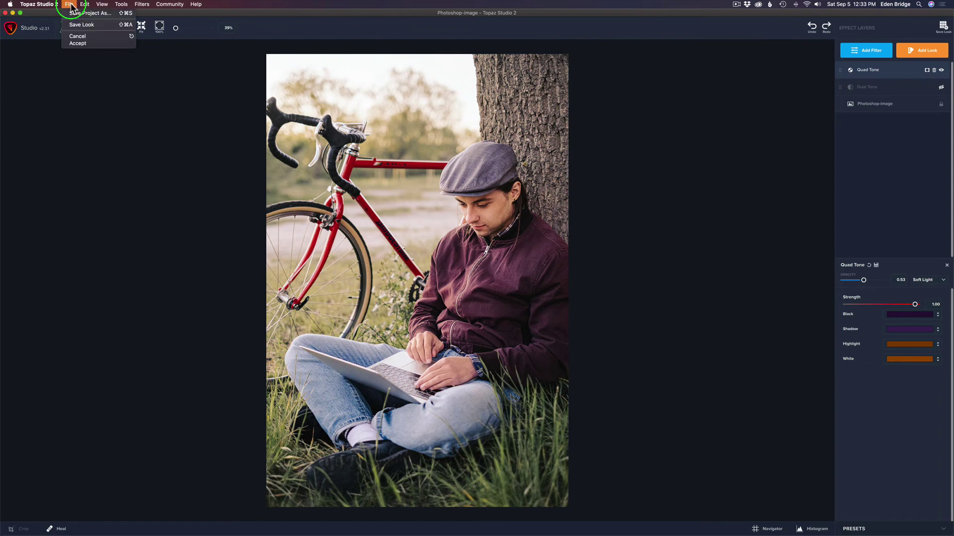
pyautogui.click(147, 118)
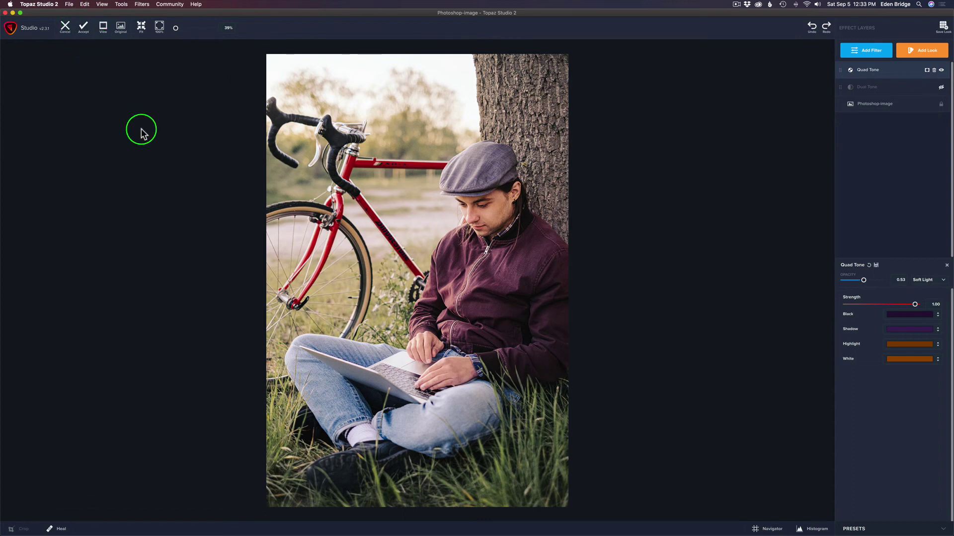
pyautogui.click(70, 4)
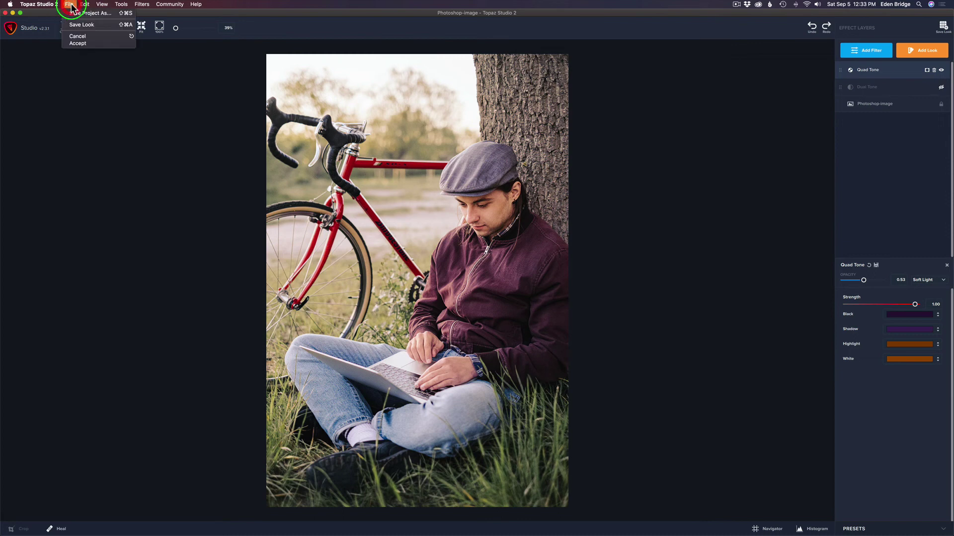
pyautogui.click(145, 118)
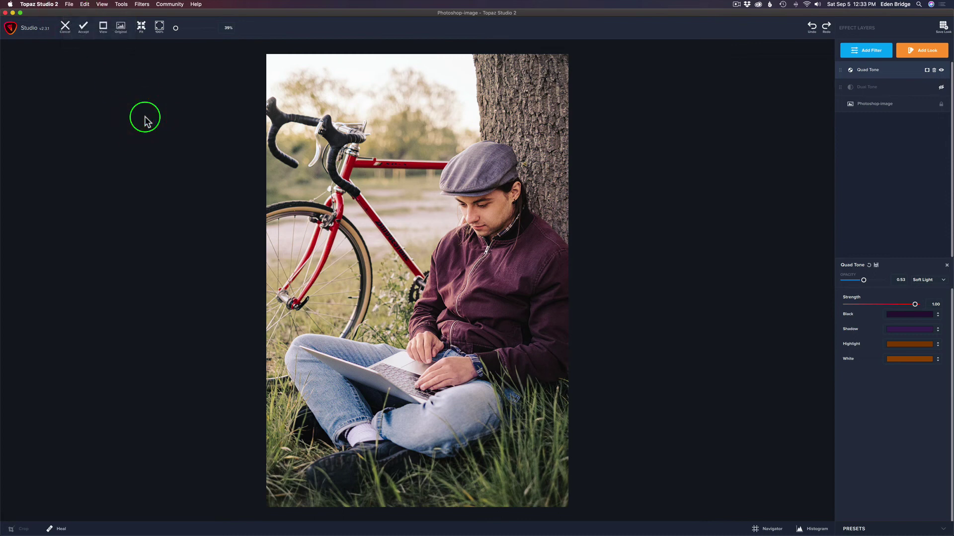
# Accept the Quad Tone edit and return to Photoshop with the result on the Topaz Studio 2 layer.
pyautogui.scroll(-3, 145, 118)
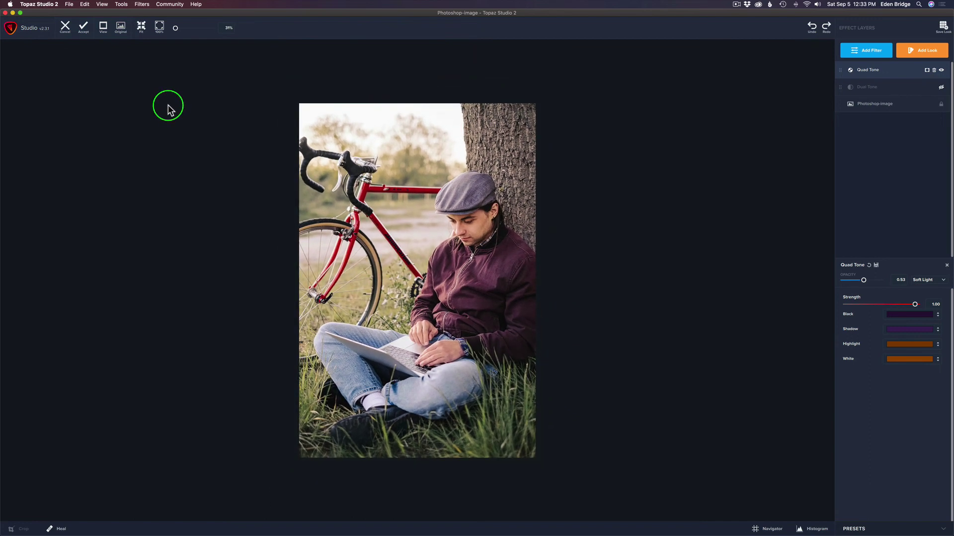
pyautogui.scroll(1, 167, 106)
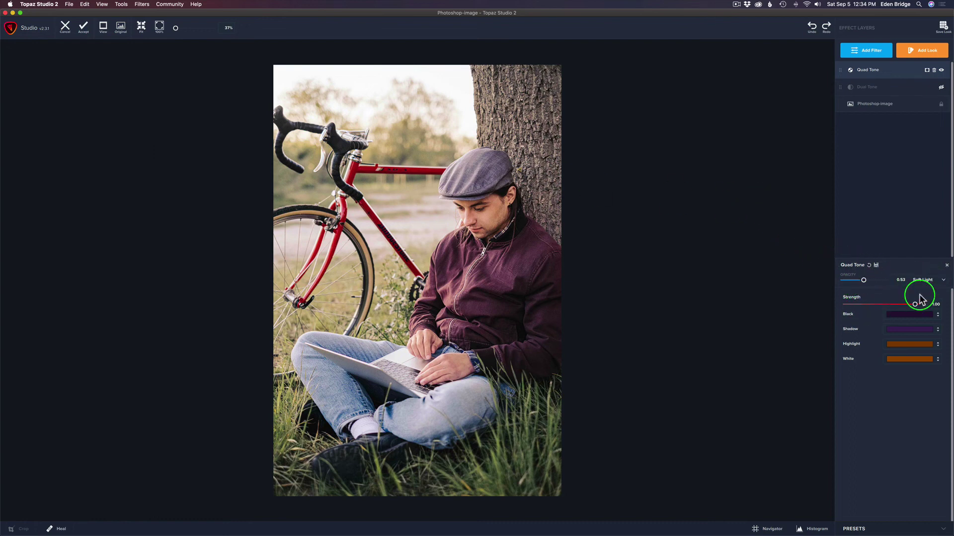
pyautogui.click(737, 258)
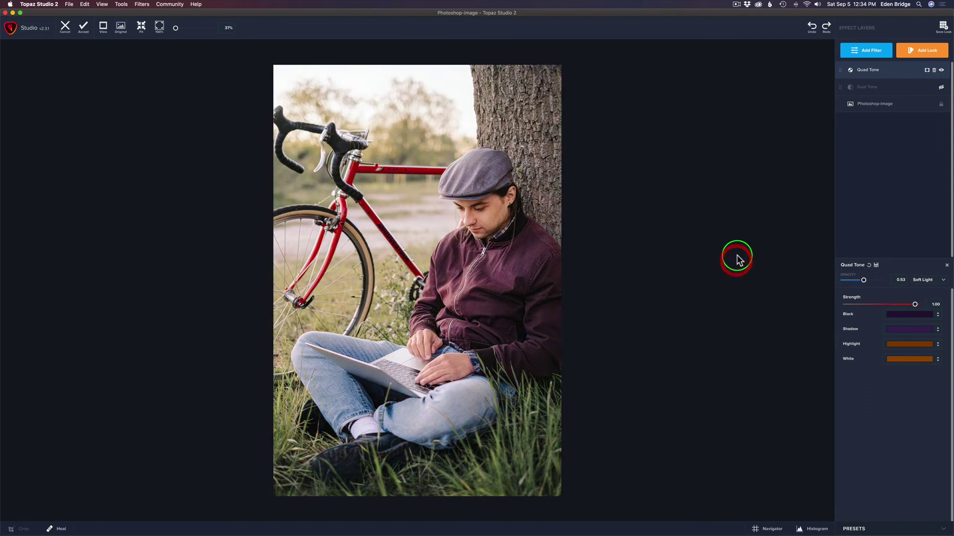
pyautogui.click(79, 31)
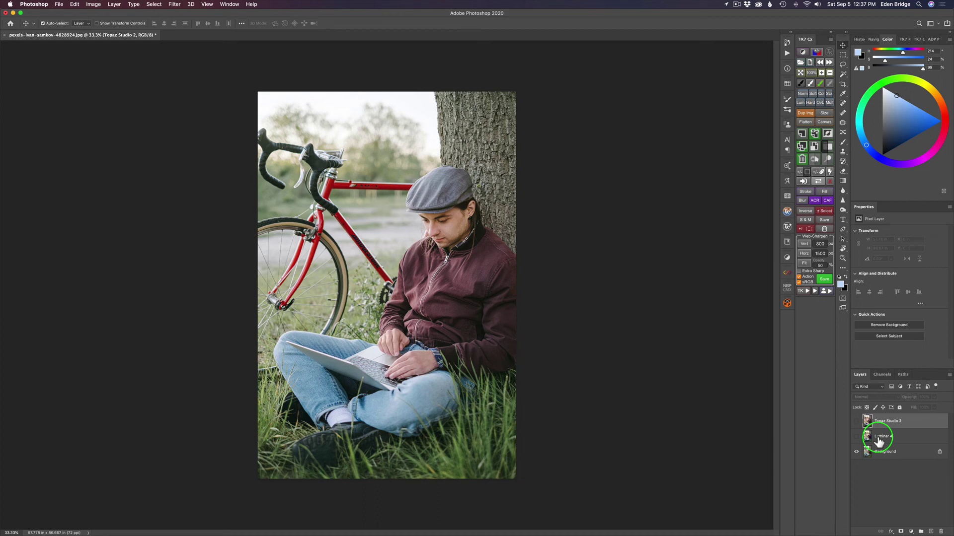
# Compare the Luminar 4 and Topaz Studio 2 layers with the background by toggling their visibility, leaving only Topaz Studio 2 shown above it.
pyautogui.click(855, 438)
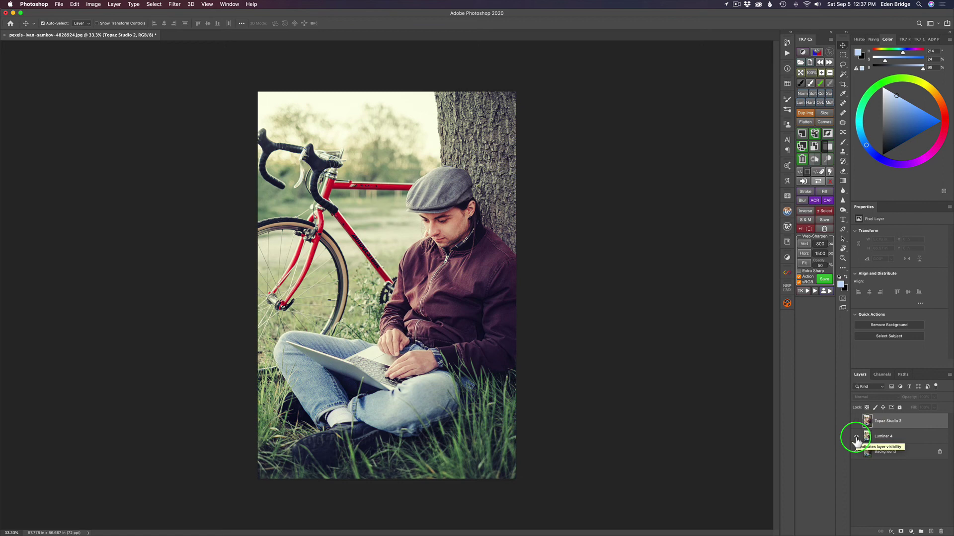
pyautogui.click(856, 437)
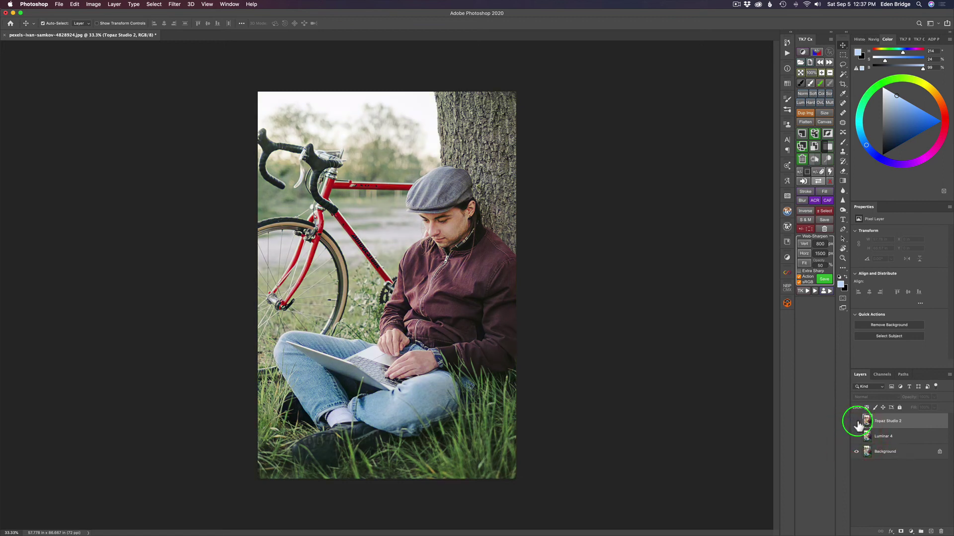
pyautogui.click(857, 423)
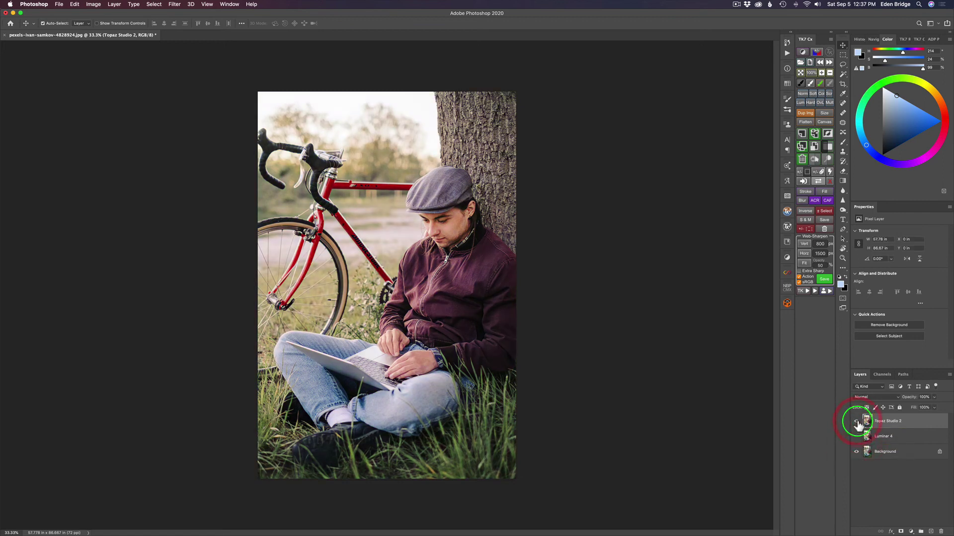
pyautogui.click(857, 422)
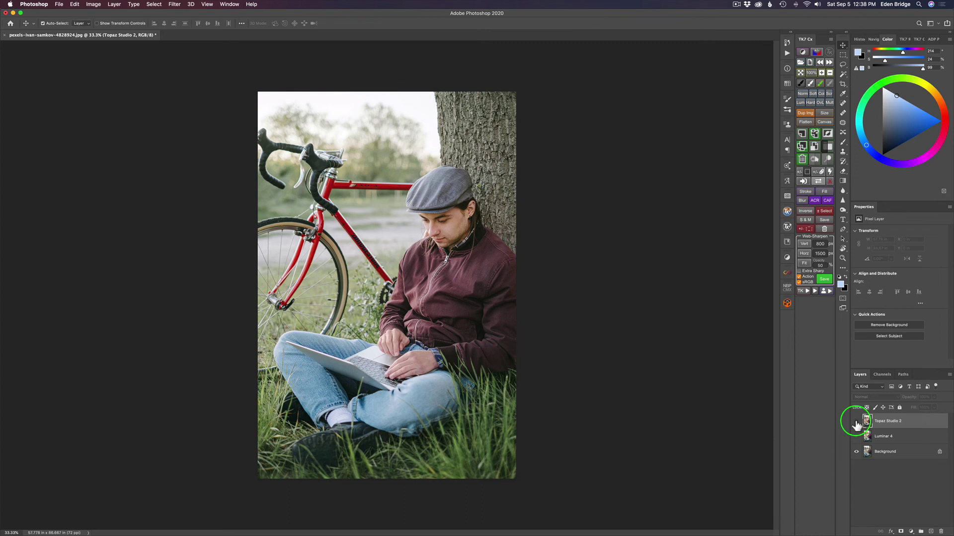
pyautogui.click(856, 423)
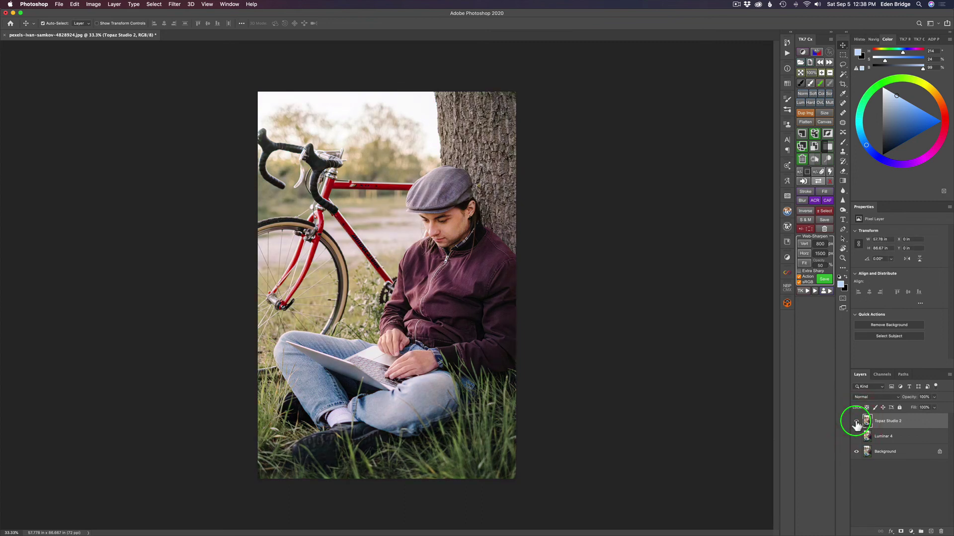